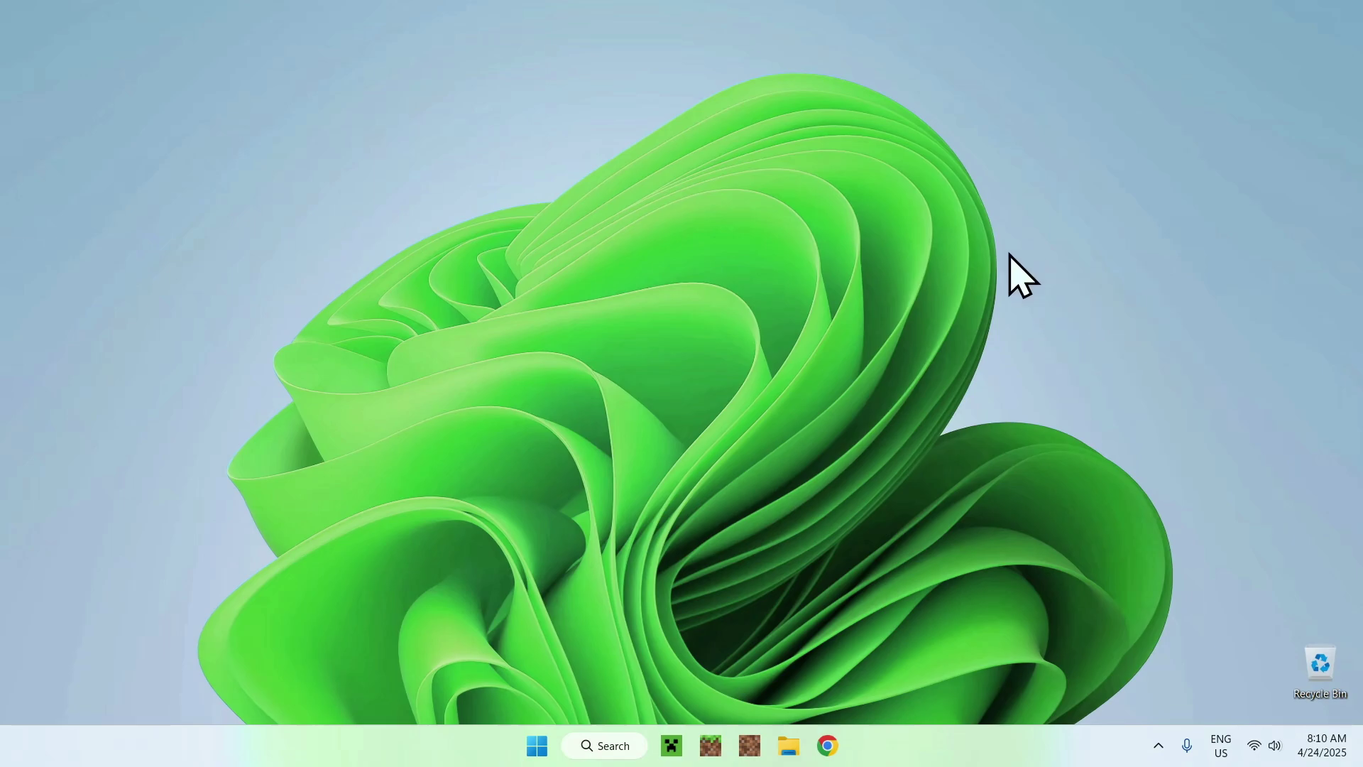
# In Chrome, search Google for "Xray Ultimate" and open the pack's CurseForge page from the results.
pyautogui.click(830, 745)
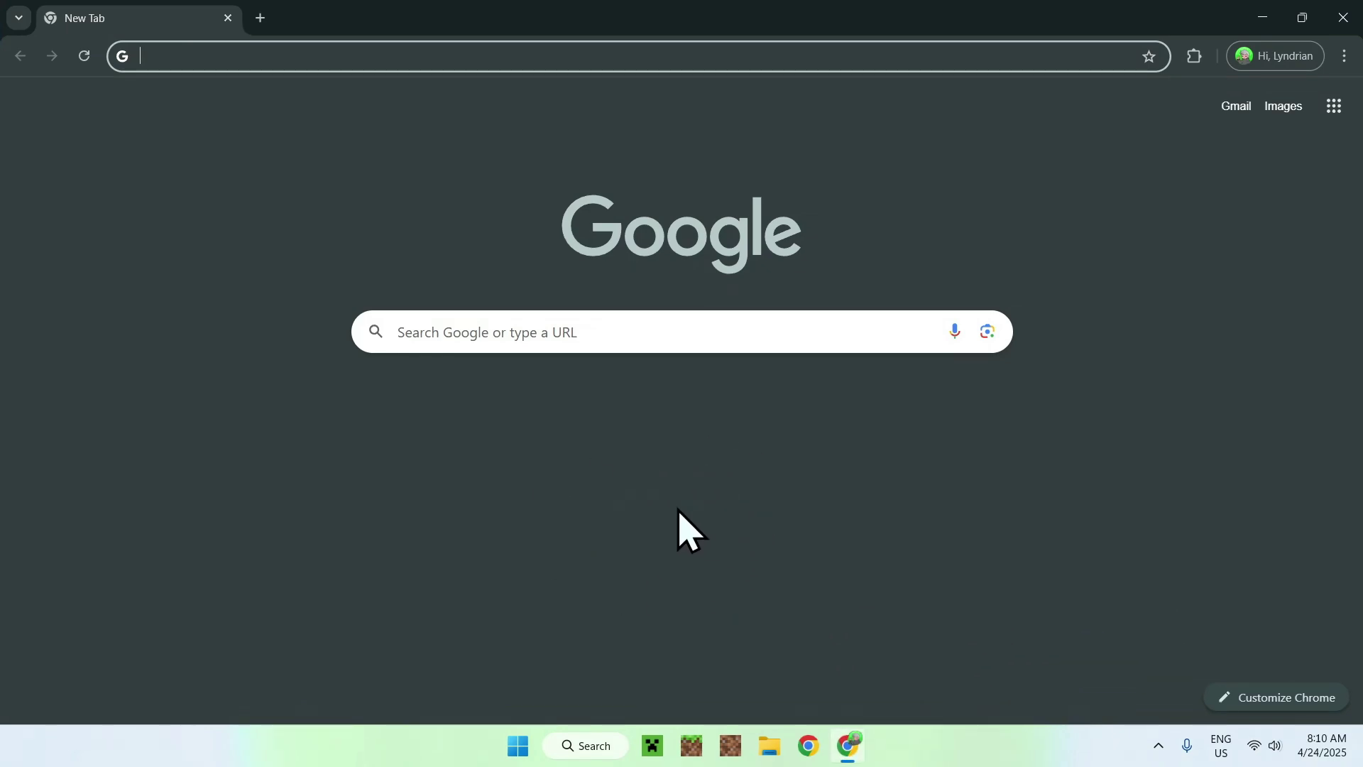
pyautogui.click(713, 342)
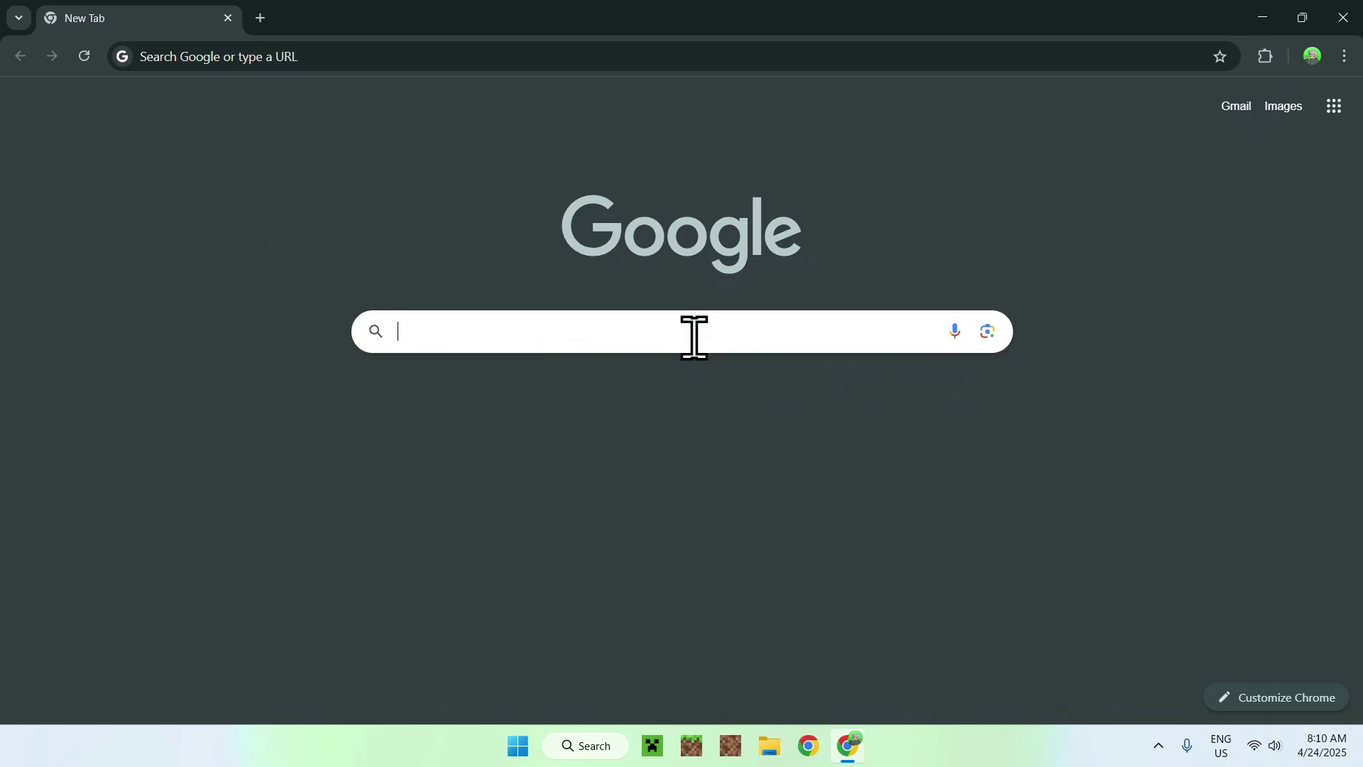
pyautogui.write('Xray Ultimate')
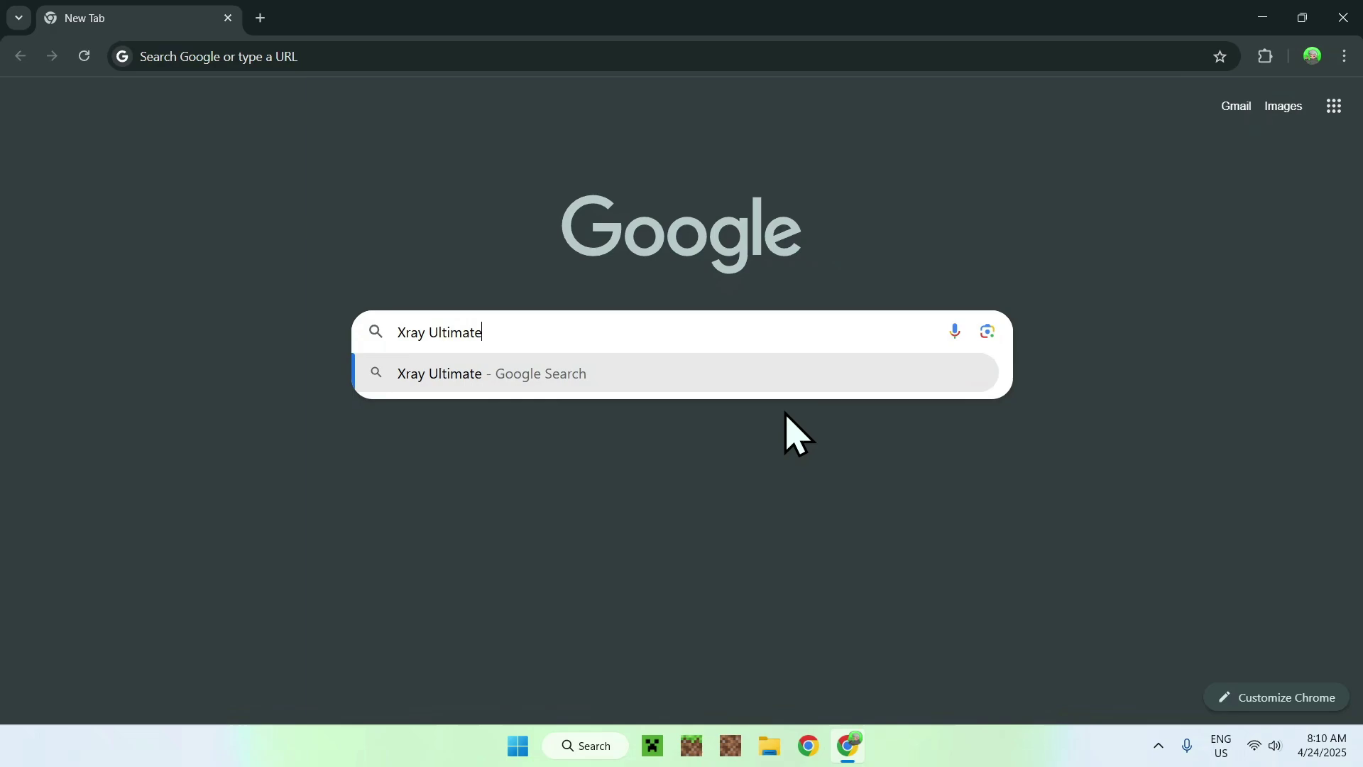
pyautogui.press('Return')
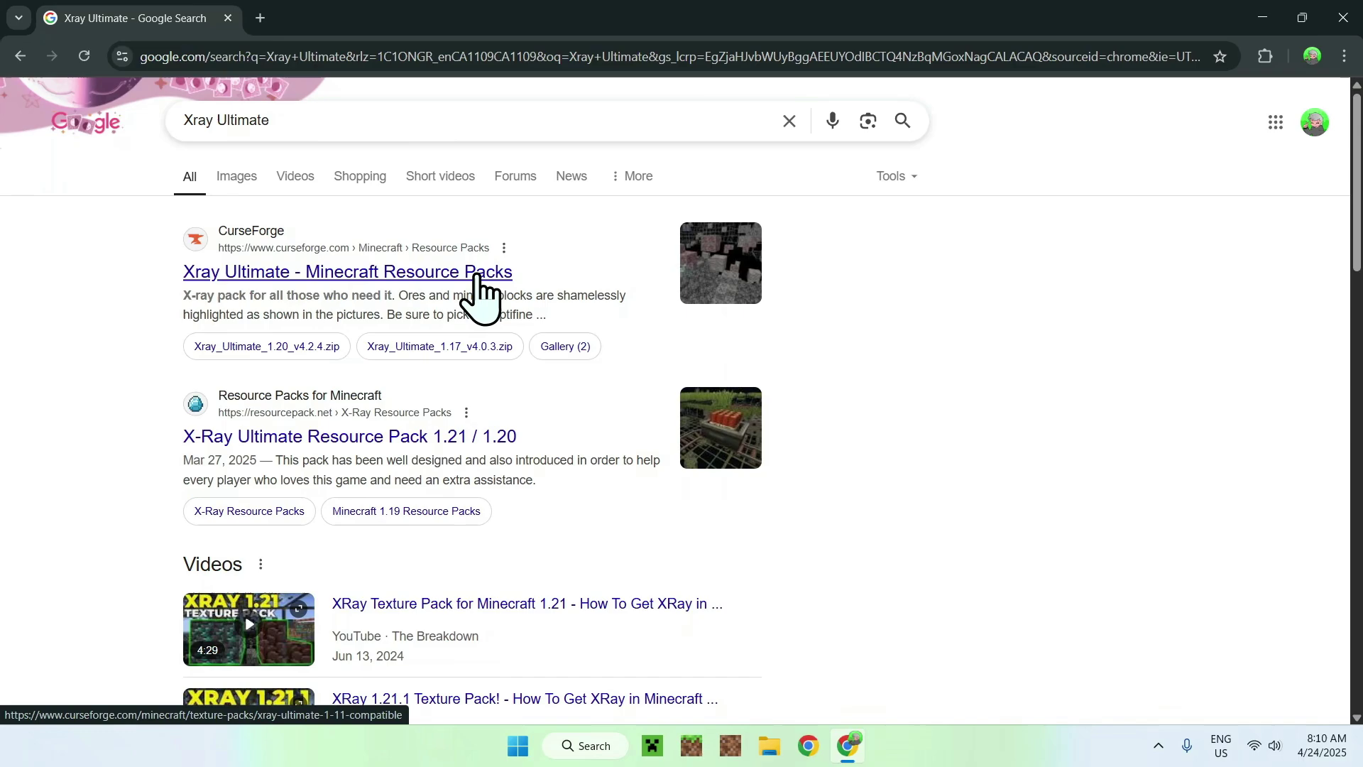
pyautogui.click(302, 283)
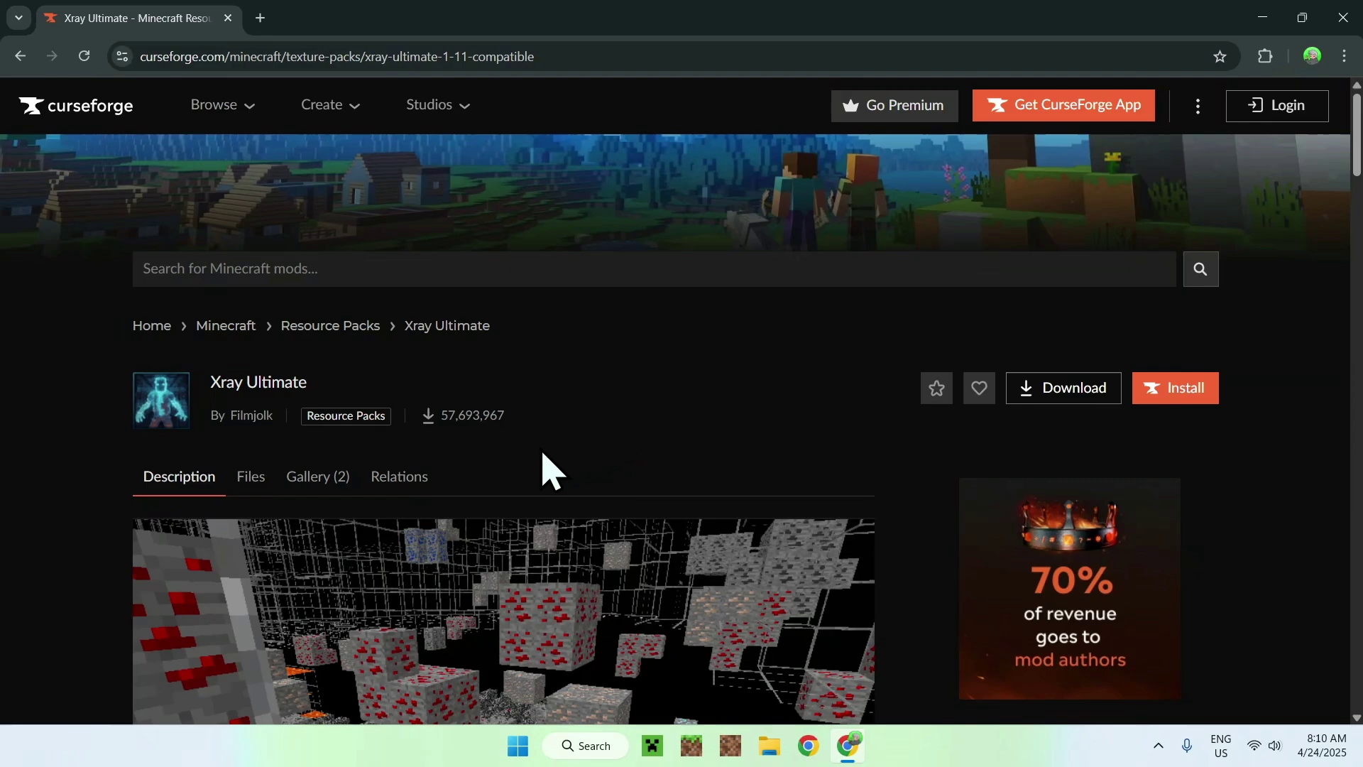
# Download Xray_Ultimate_1.21_v5.2.2.zip from the resource pack's file list, check the recent downloads and close the browser.
pyautogui.click(250, 477)
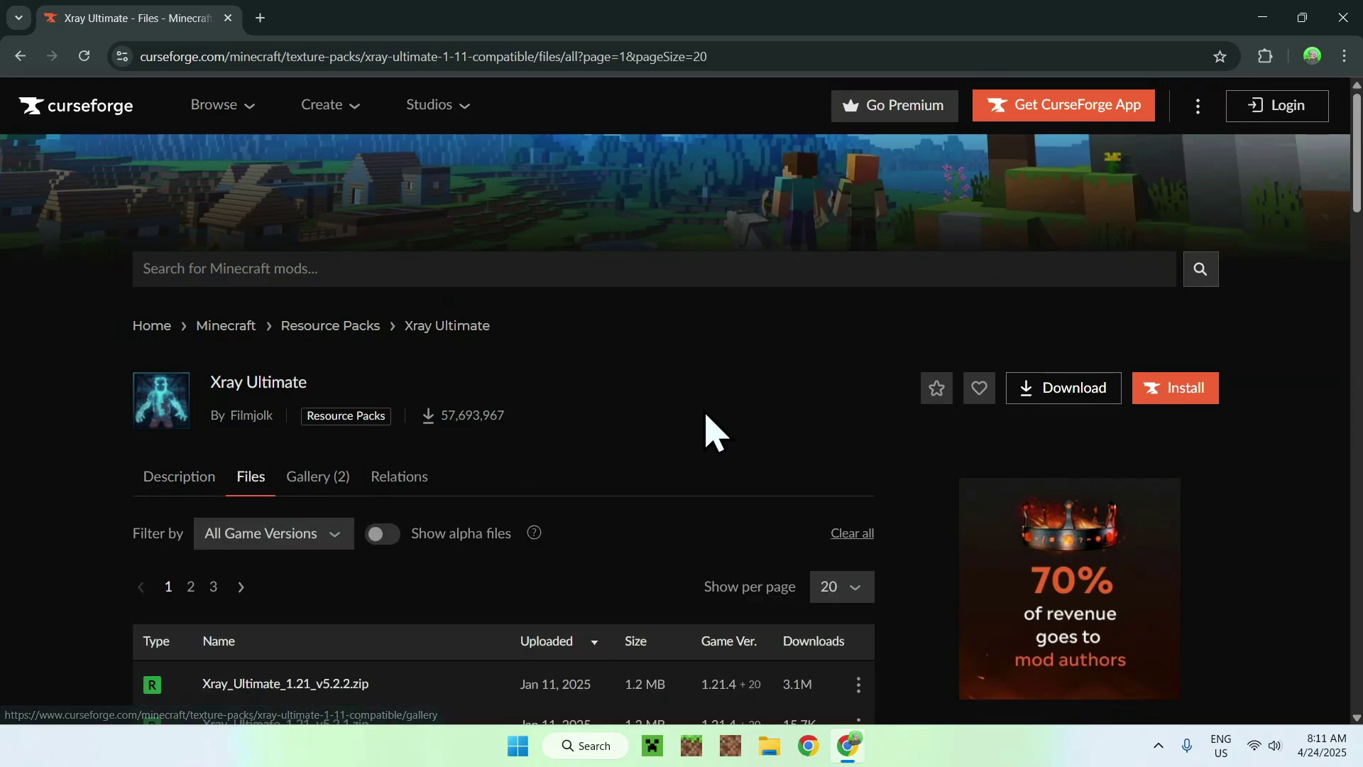
pyautogui.scroll(-5, 896, 394)
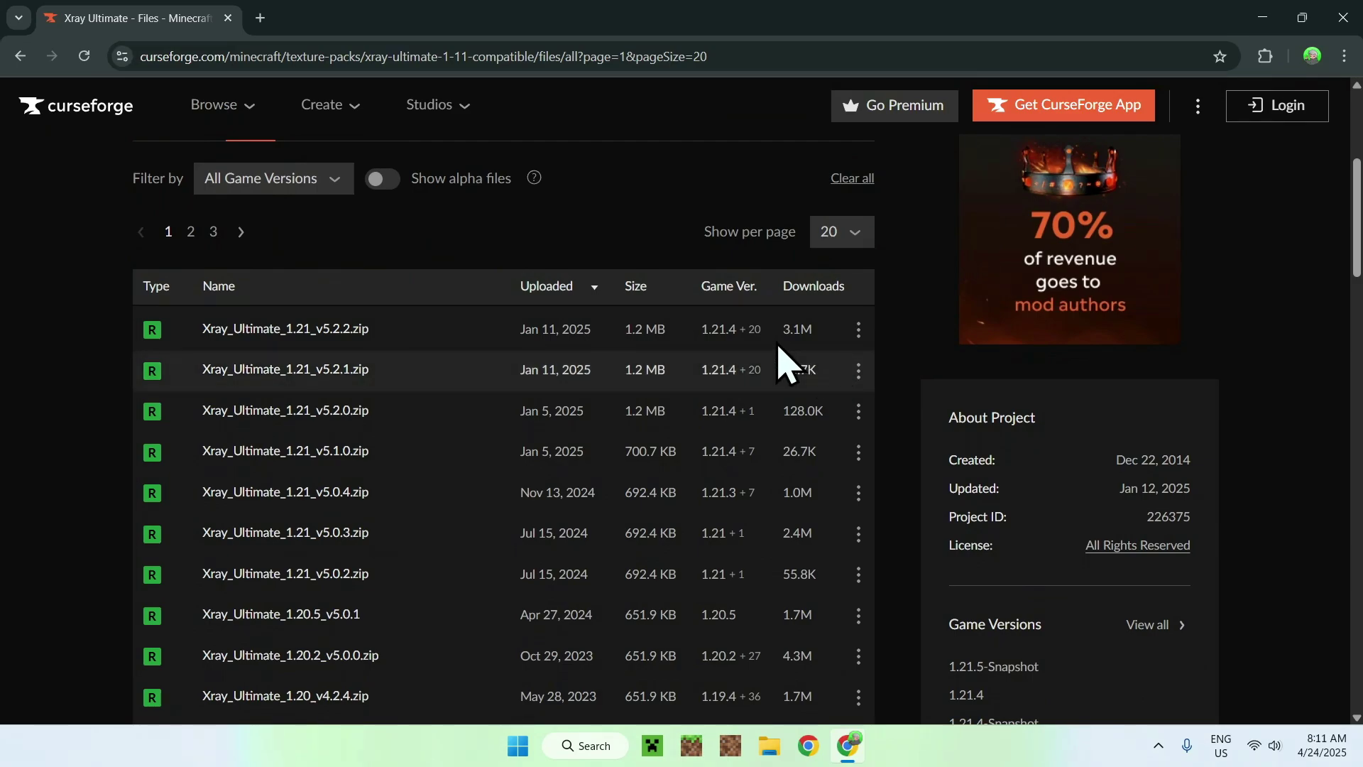
pyautogui.moveTo(718, 465)
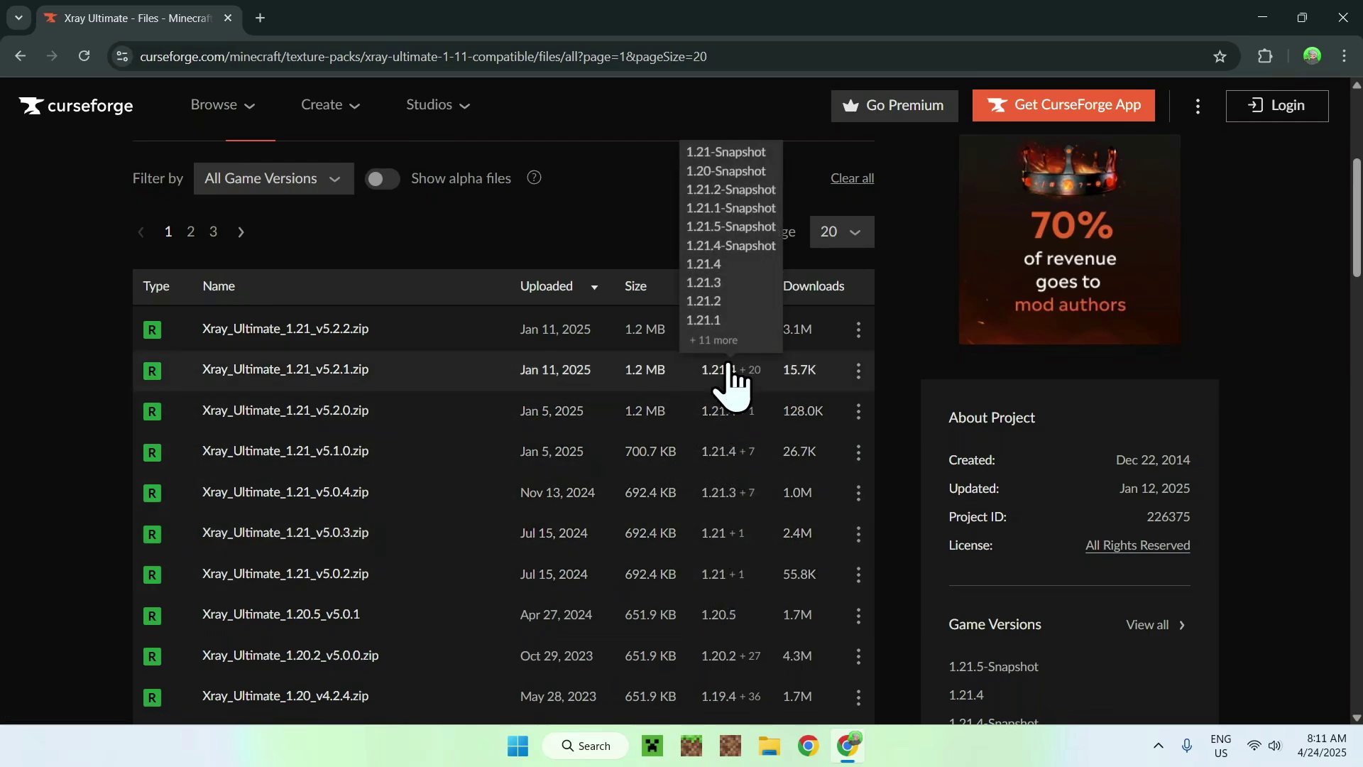
pyautogui.moveTo(729, 330)
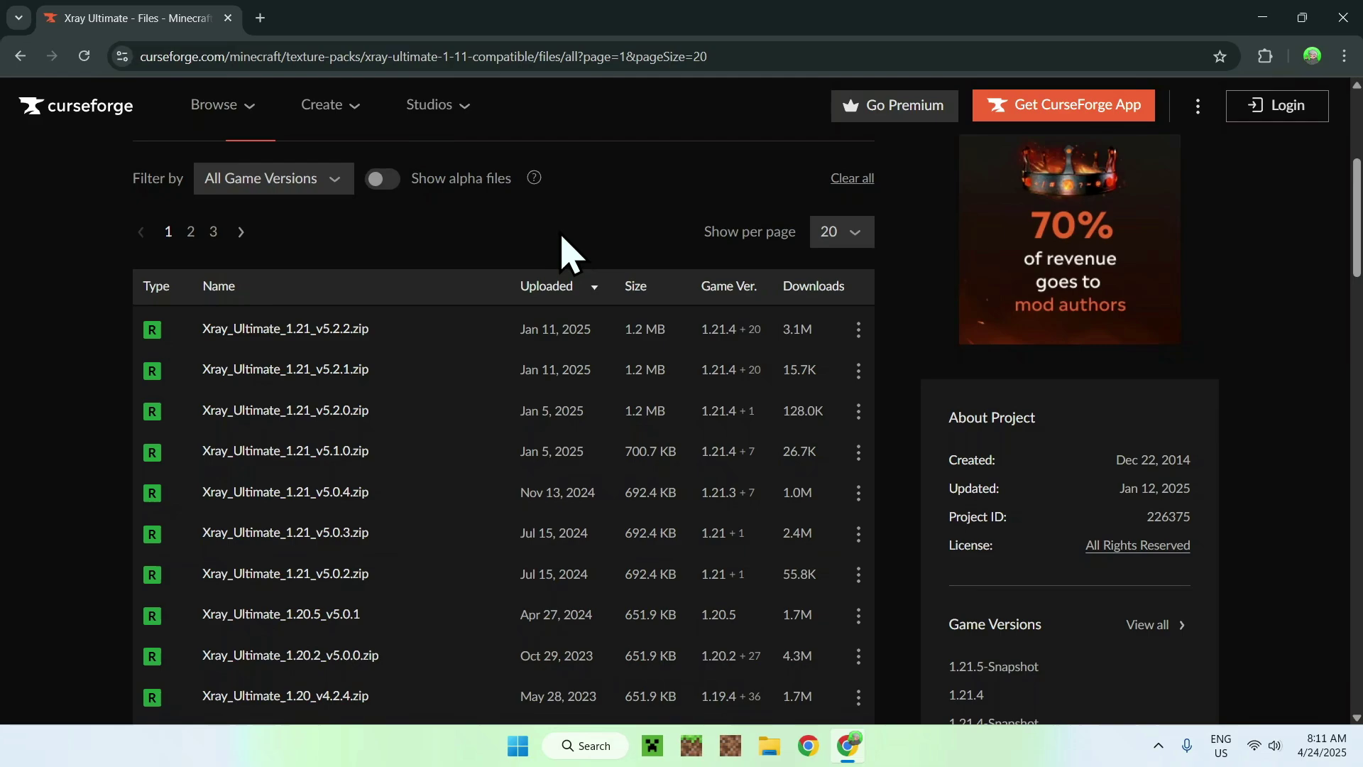
pyautogui.click(858, 331)
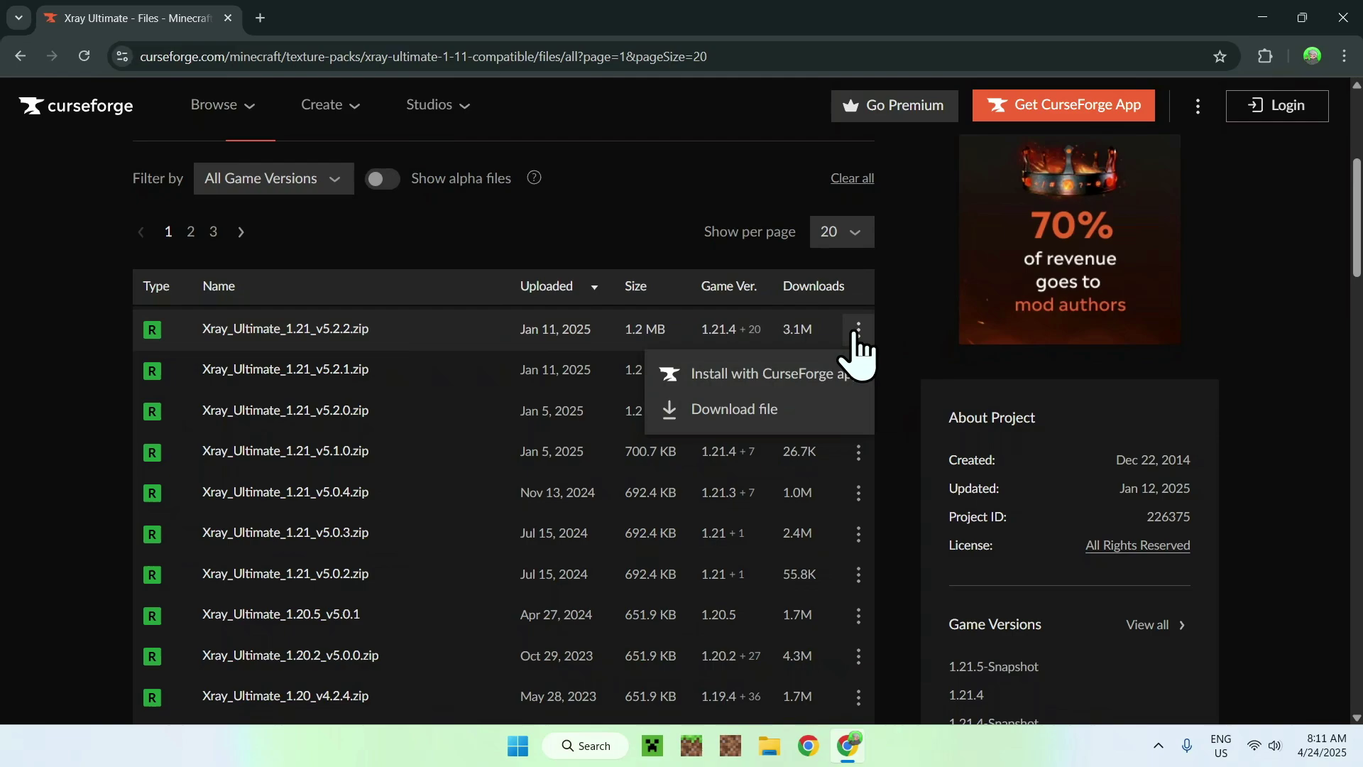
pyautogui.click(736, 417)
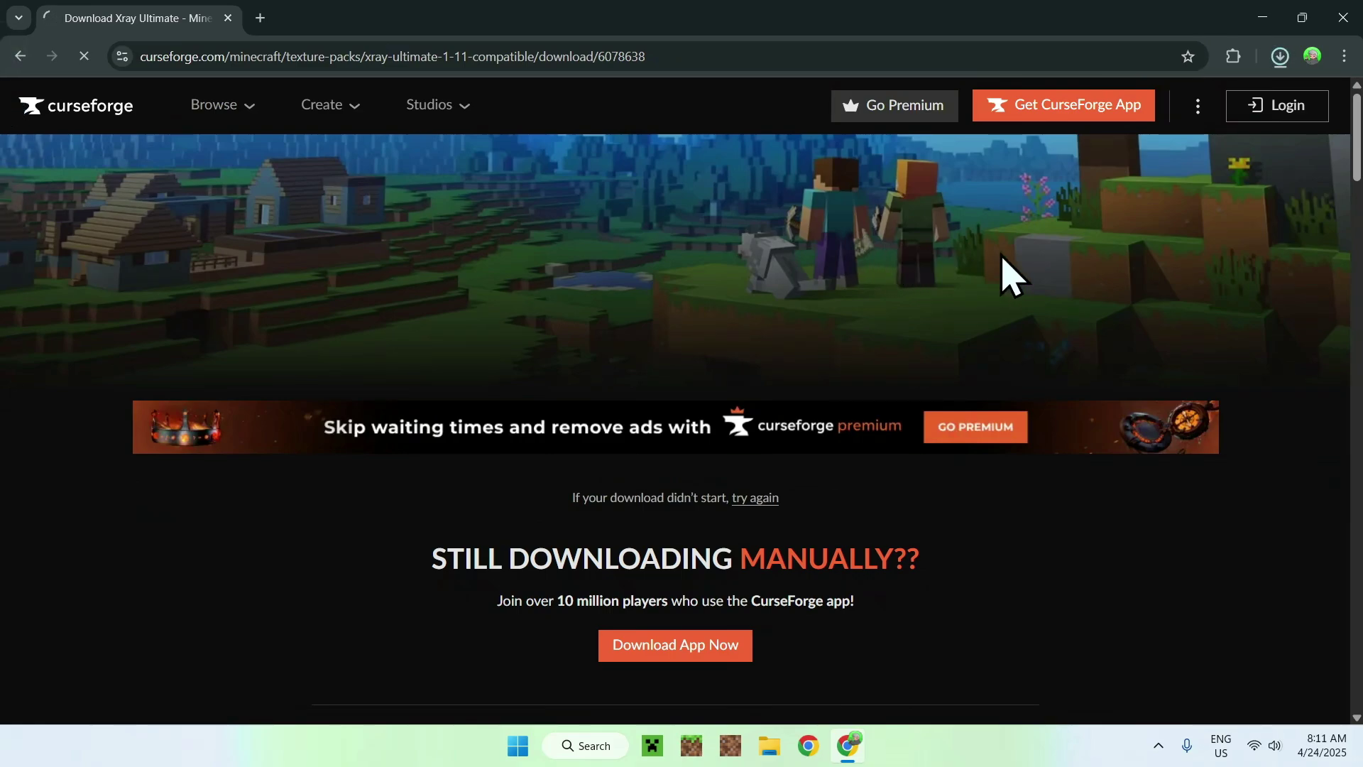
pyautogui.click(1280, 58)
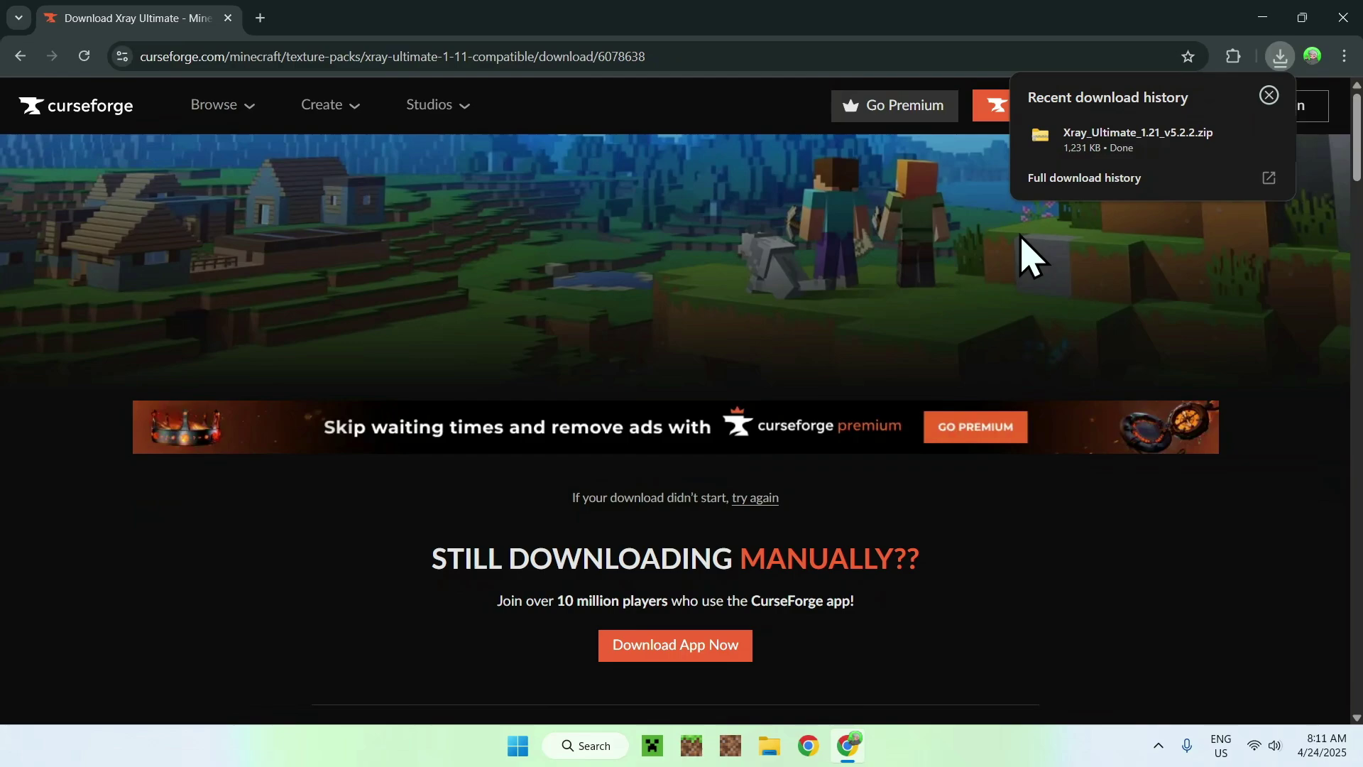
pyautogui.click(1342, 17)
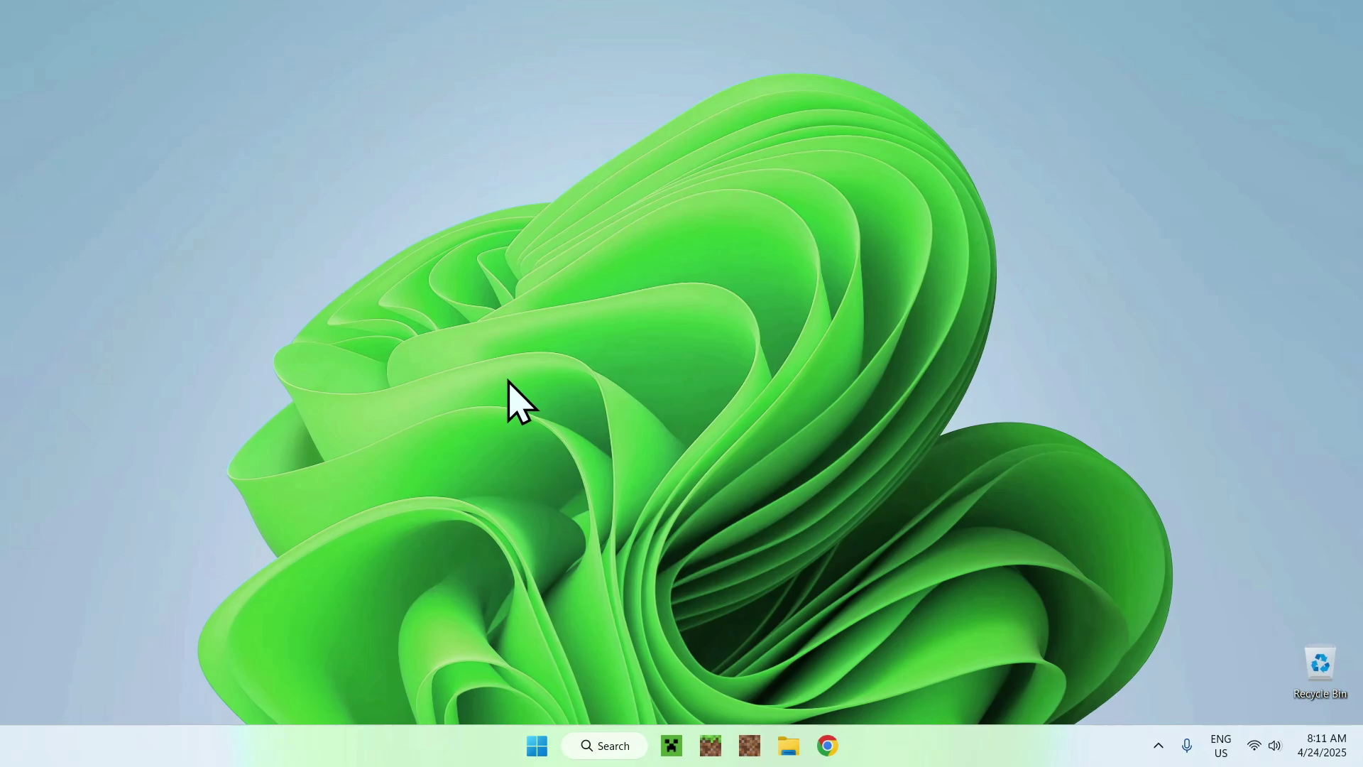
# In the Minecraft Launcher, open the game folder of the Latest release installation and go into its resourcepacks folder.
pyautogui.click(672, 745)
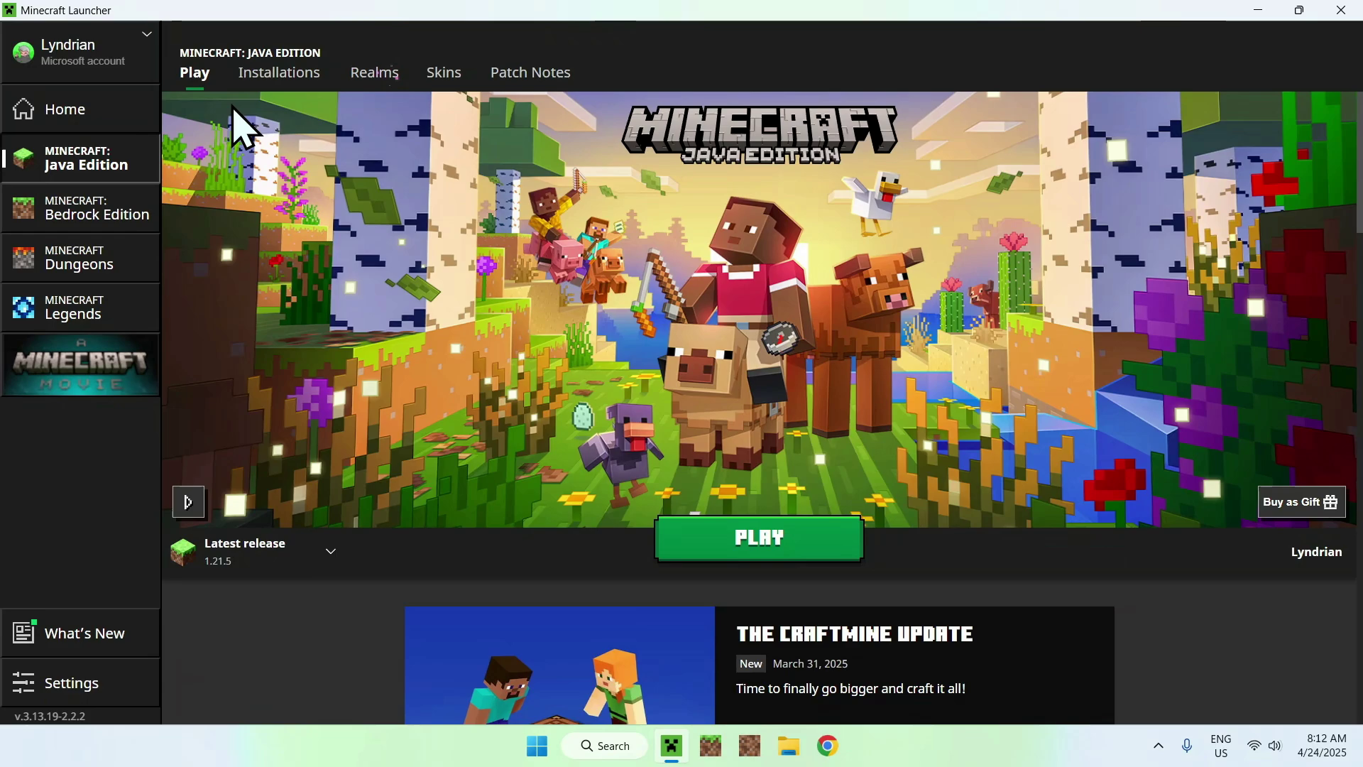
pyautogui.click(275, 75)
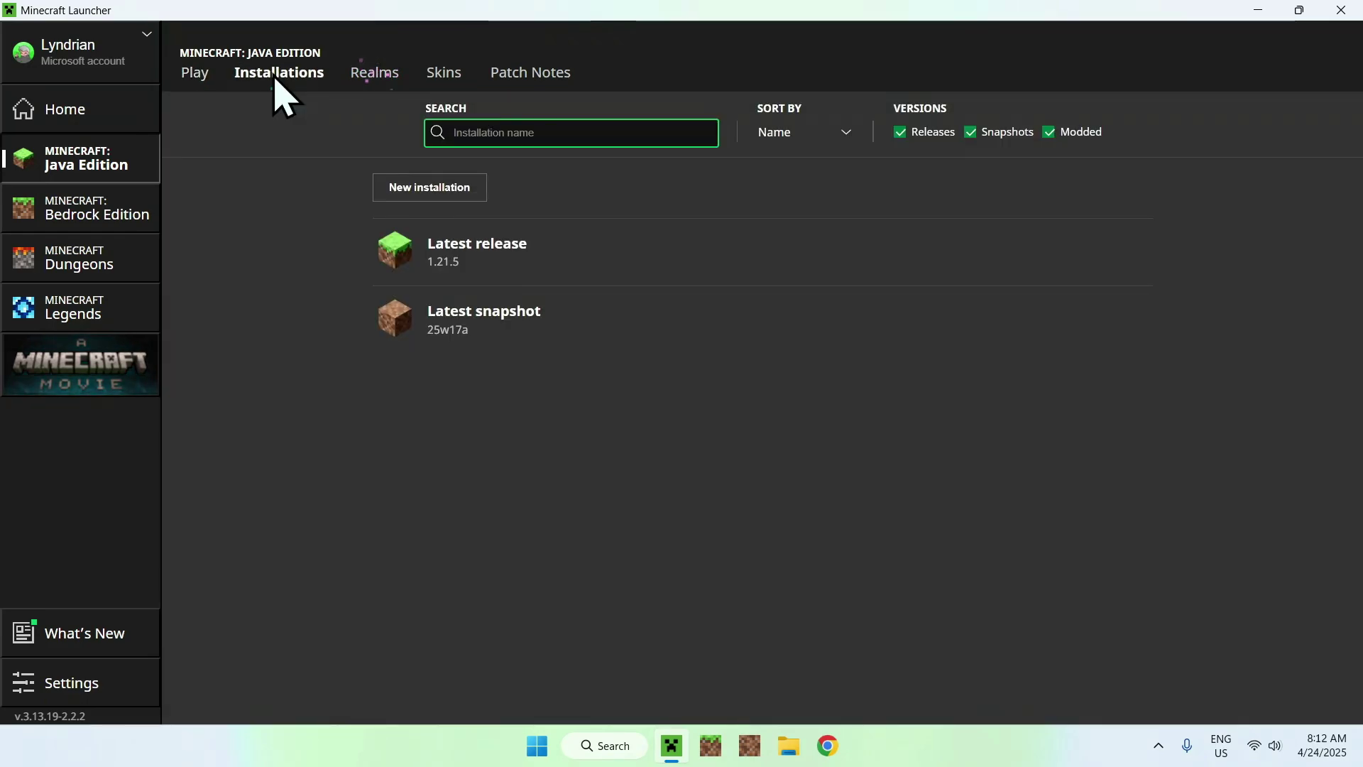
pyautogui.moveTo(543, 245)
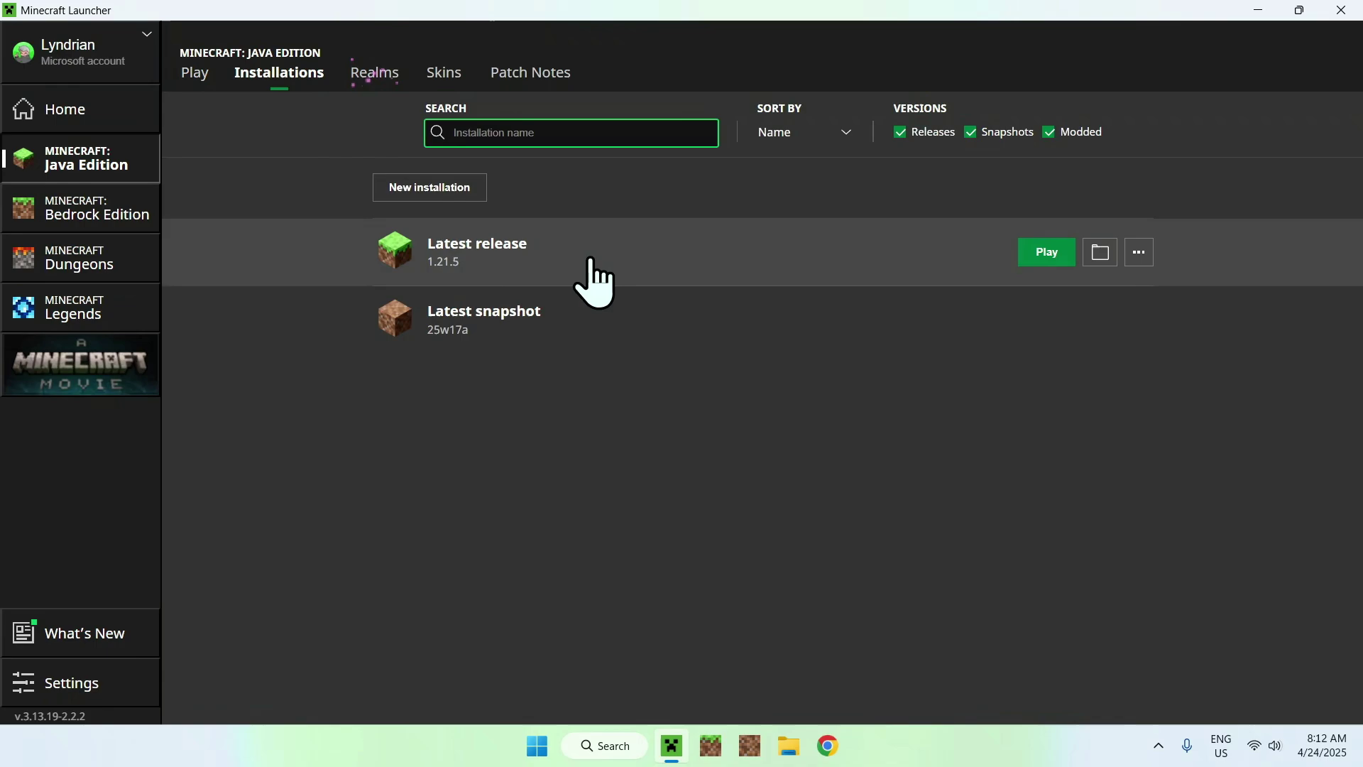
pyautogui.click(1100, 253)
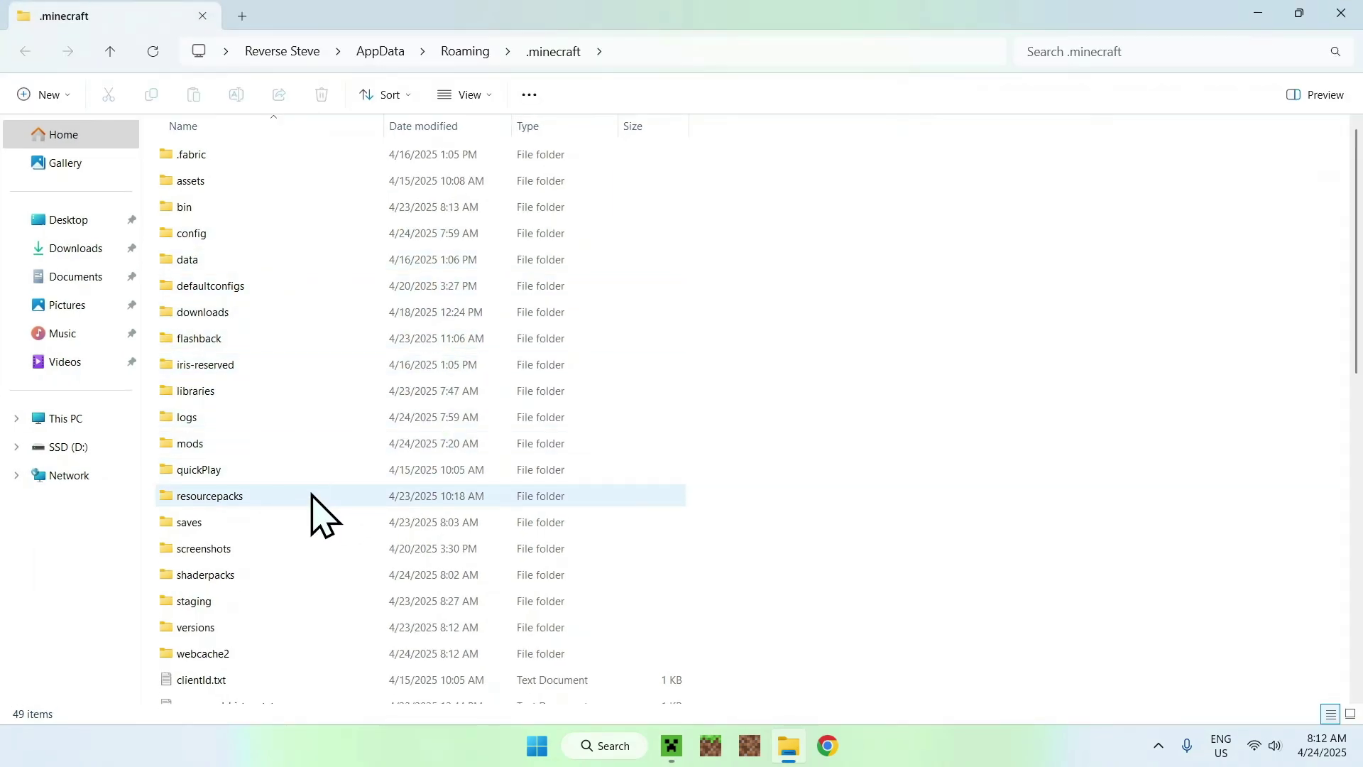
pyautogui.click(313, 496)
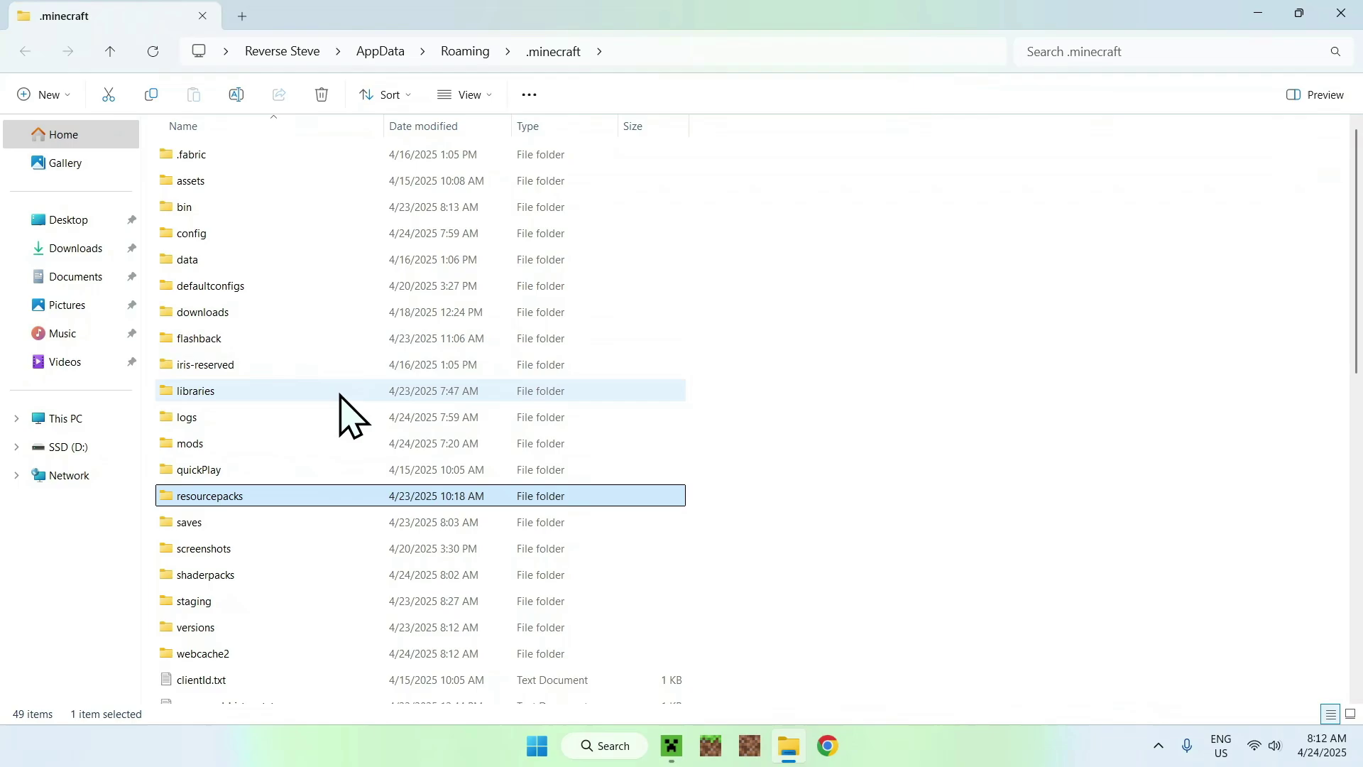
pyautogui.doubleClick(258, 495)
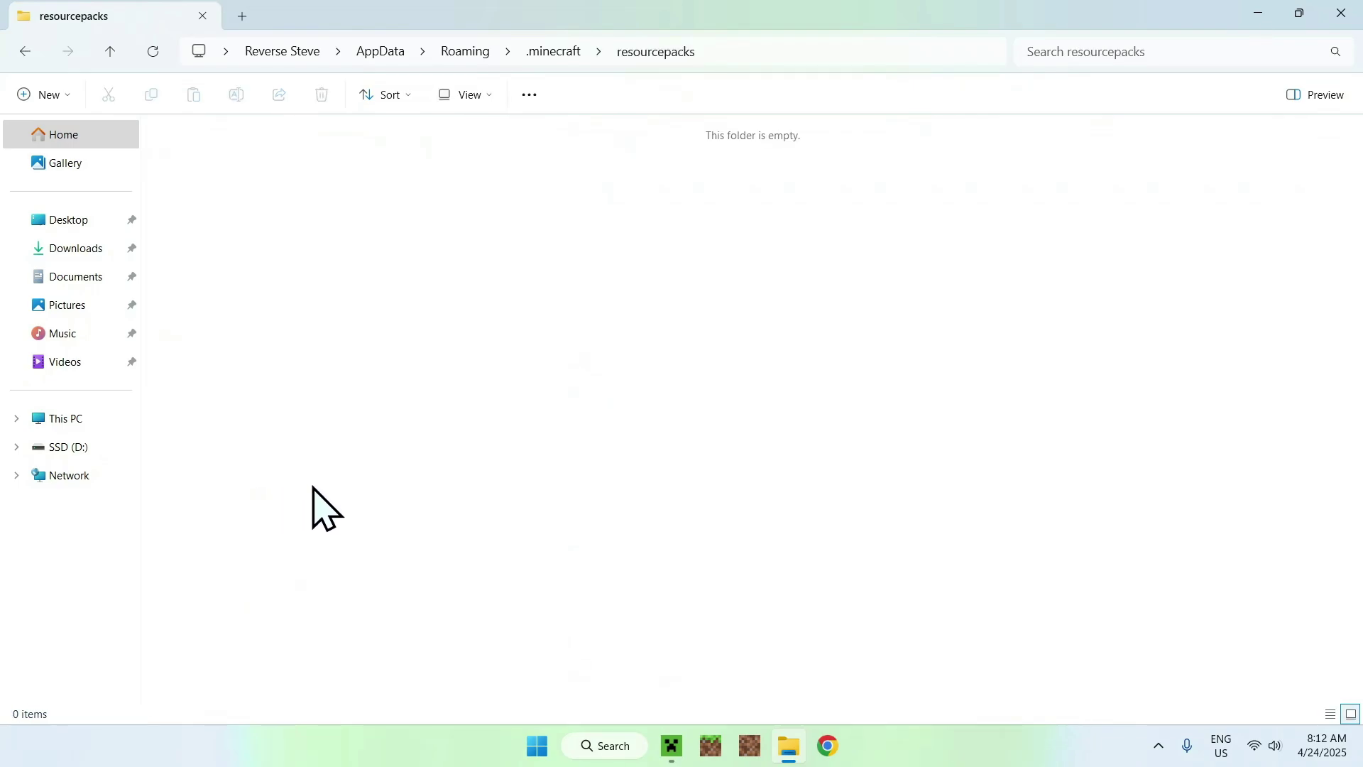
# Copy Xray_Ultimate_1.21_v5.2.2.zip from the Downloads folder into the resourcepacks folder.
pyautogui.click(108, 248)
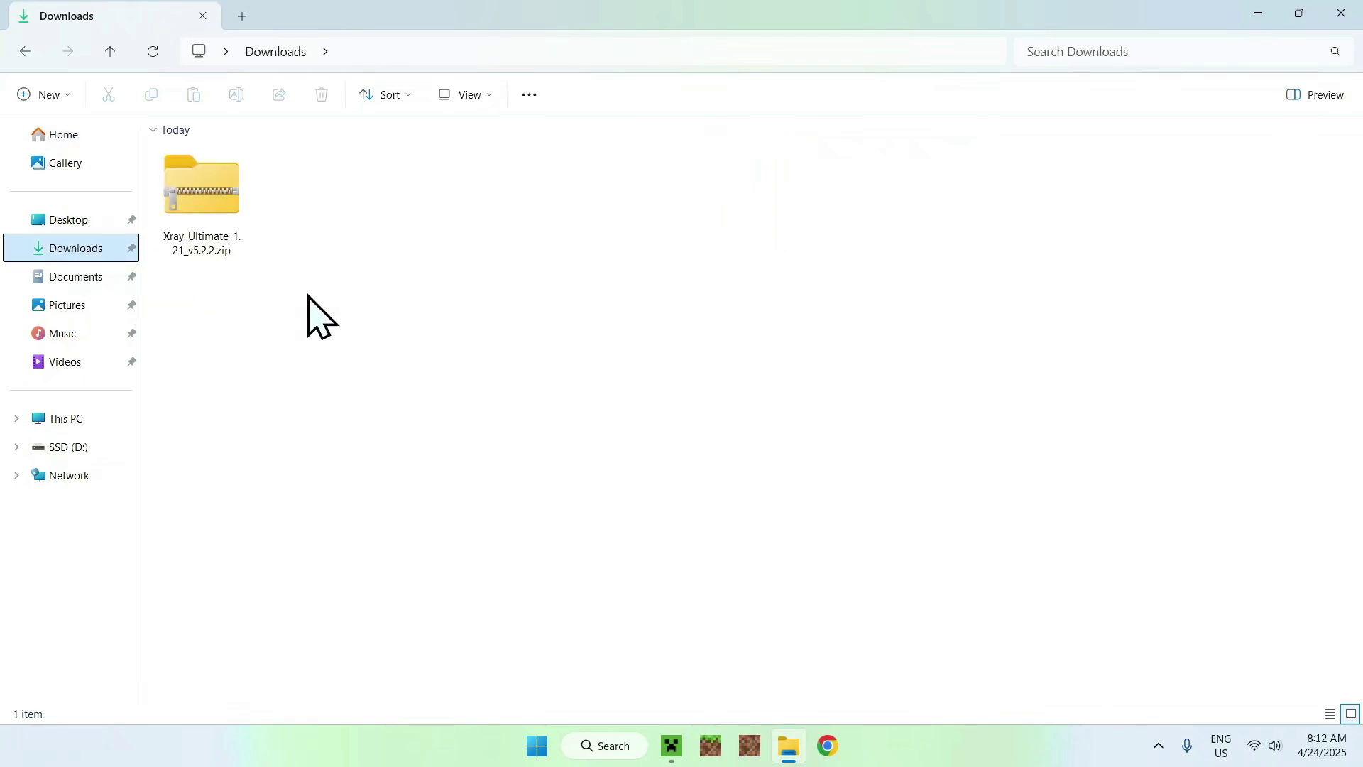
pyautogui.click(219, 201)
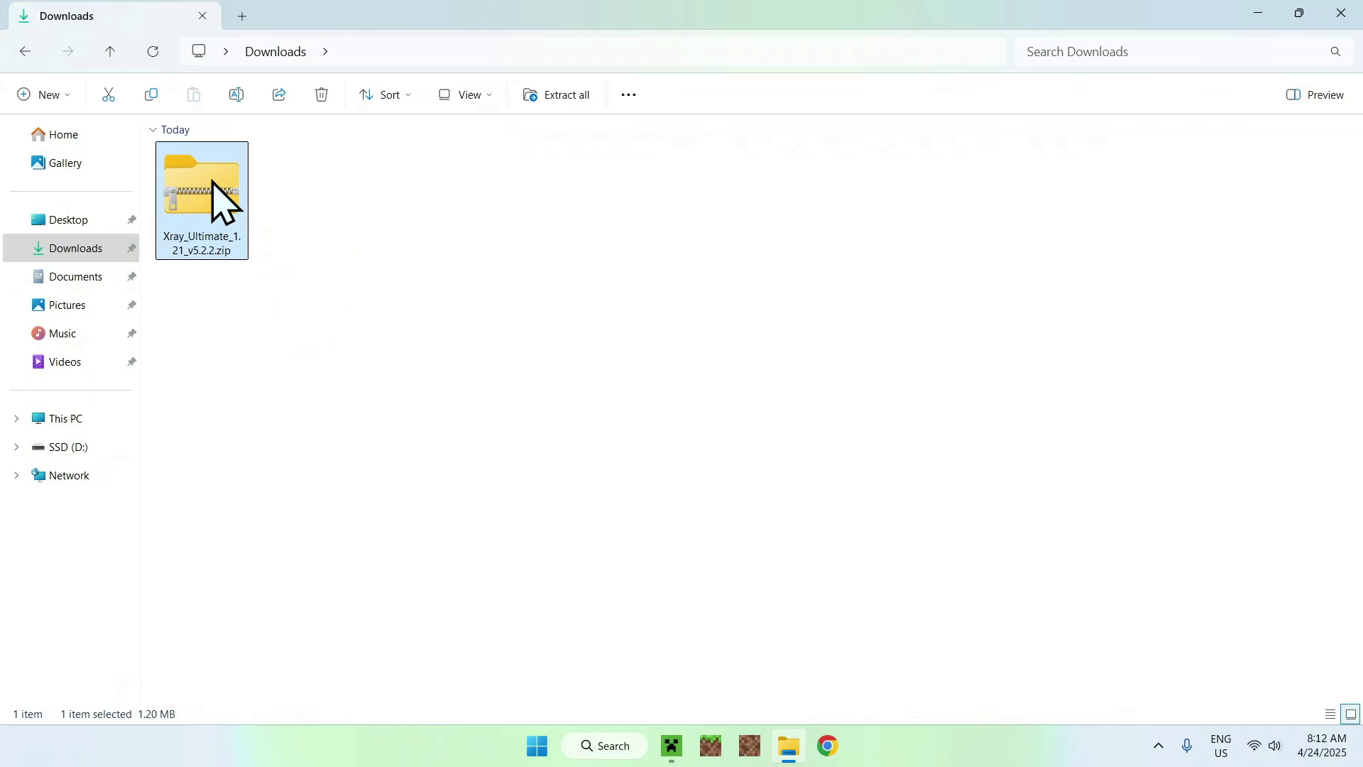
pyautogui.click(151, 98)
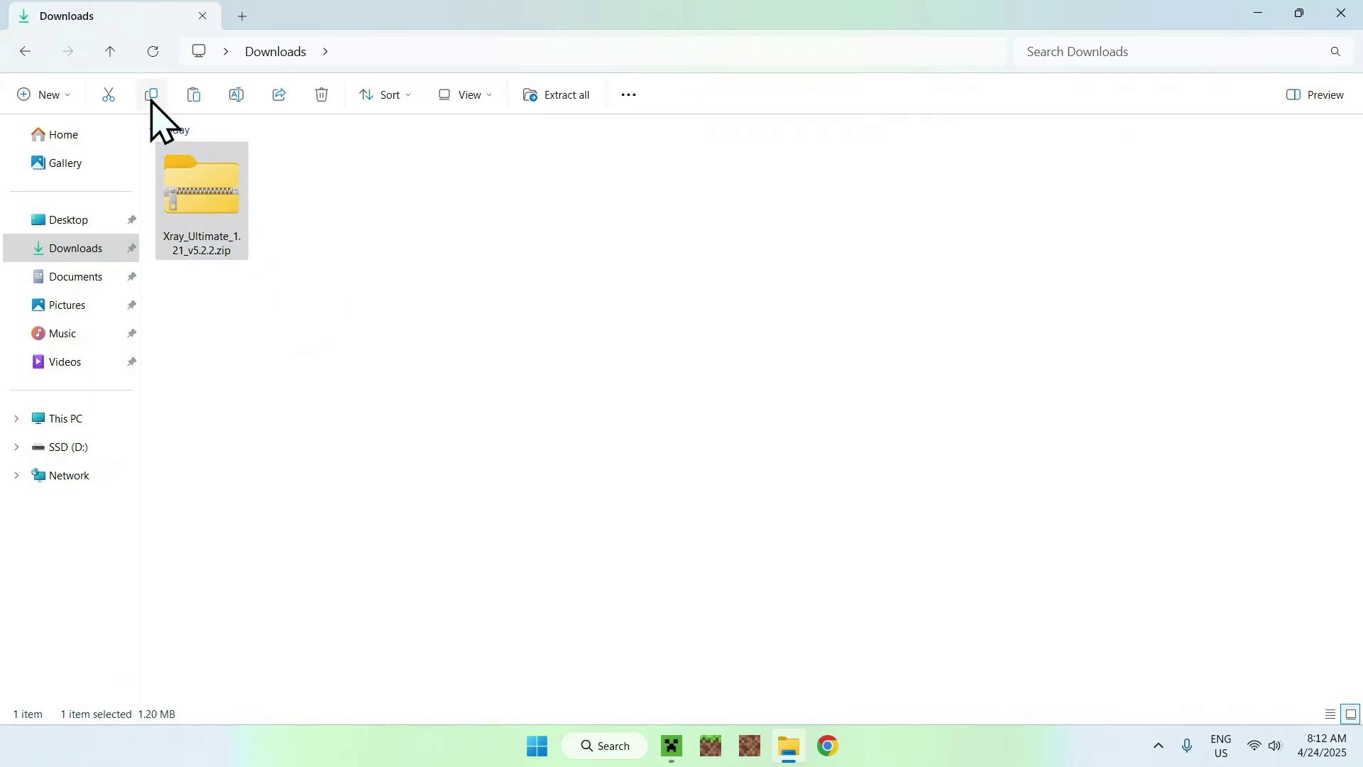
pyautogui.click(26, 56)
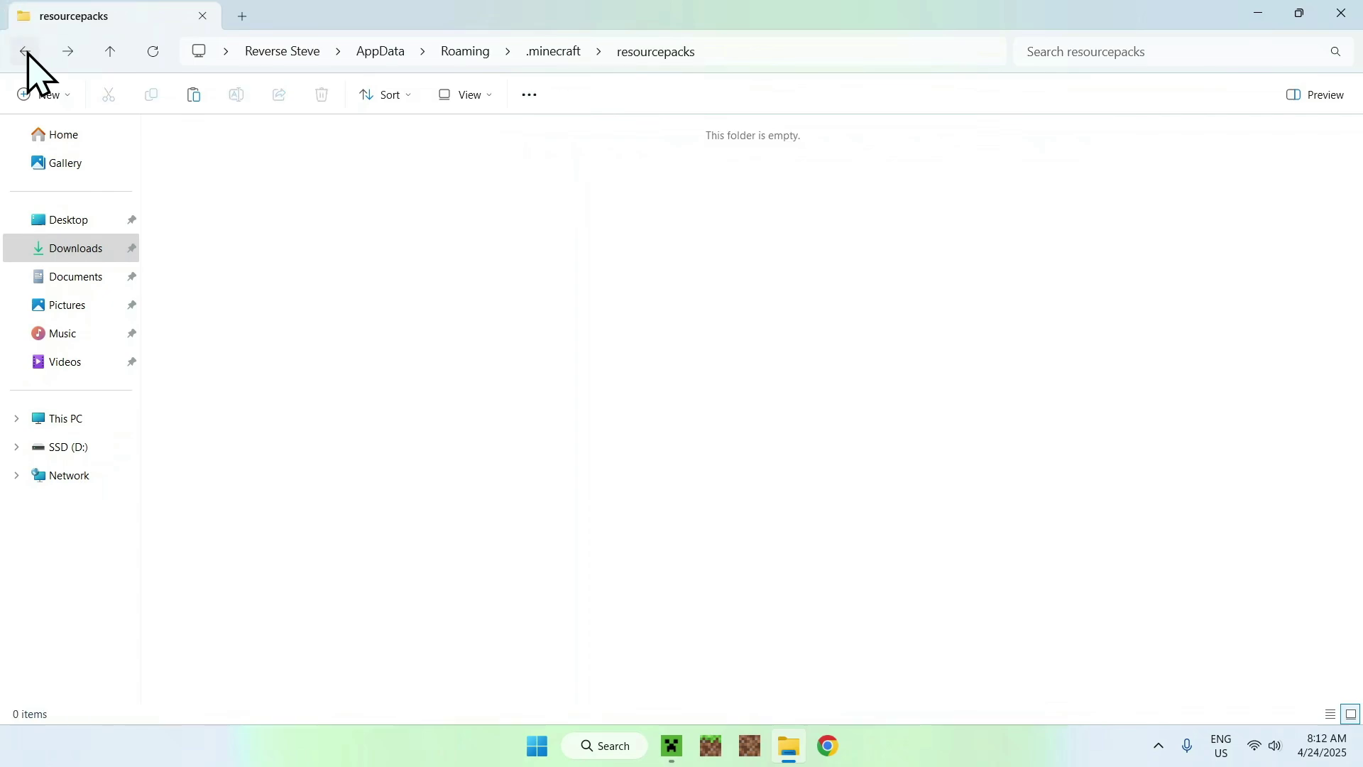
pyautogui.click(194, 94)
pyautogui.click(300, 171)
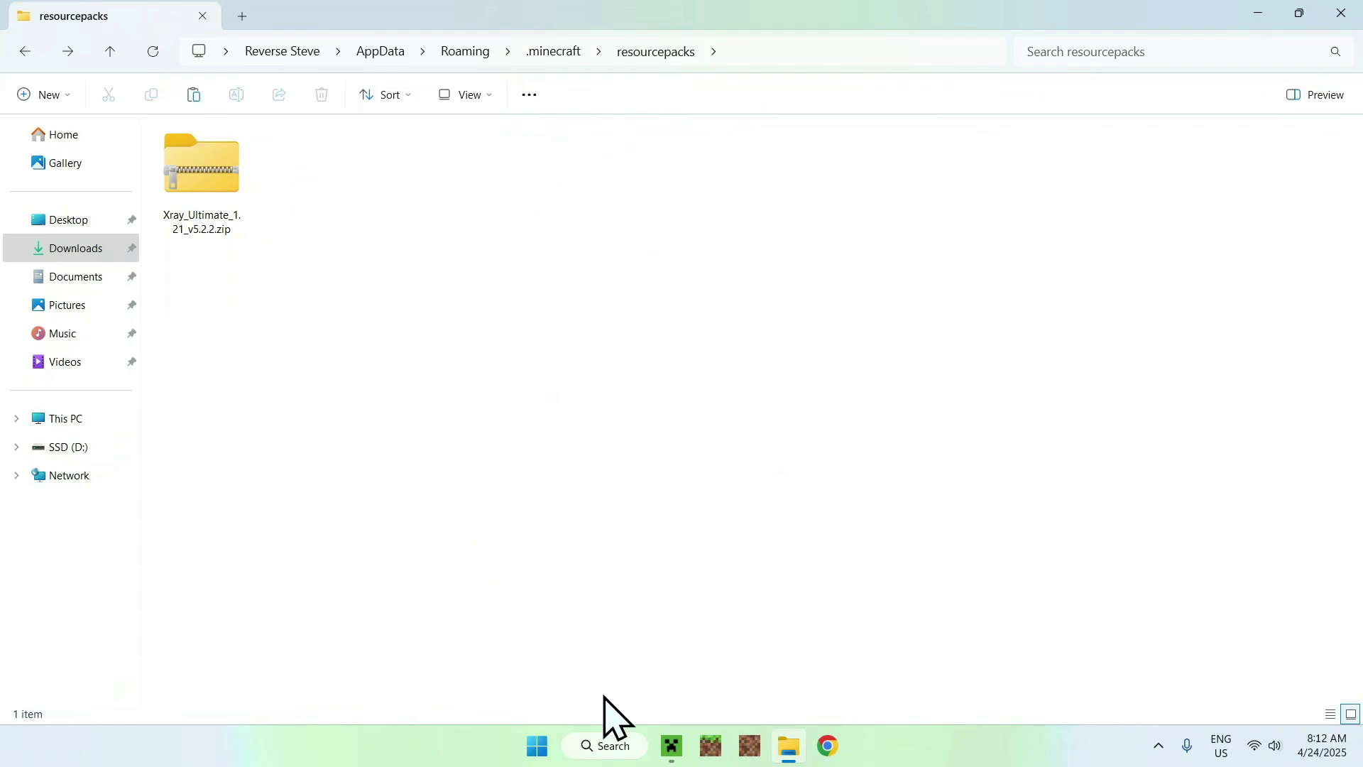
# Return to the Minecraft Launcher, select the Latest release 1.21.5 installation and launch the game.
pyautogui.click(673, 745)
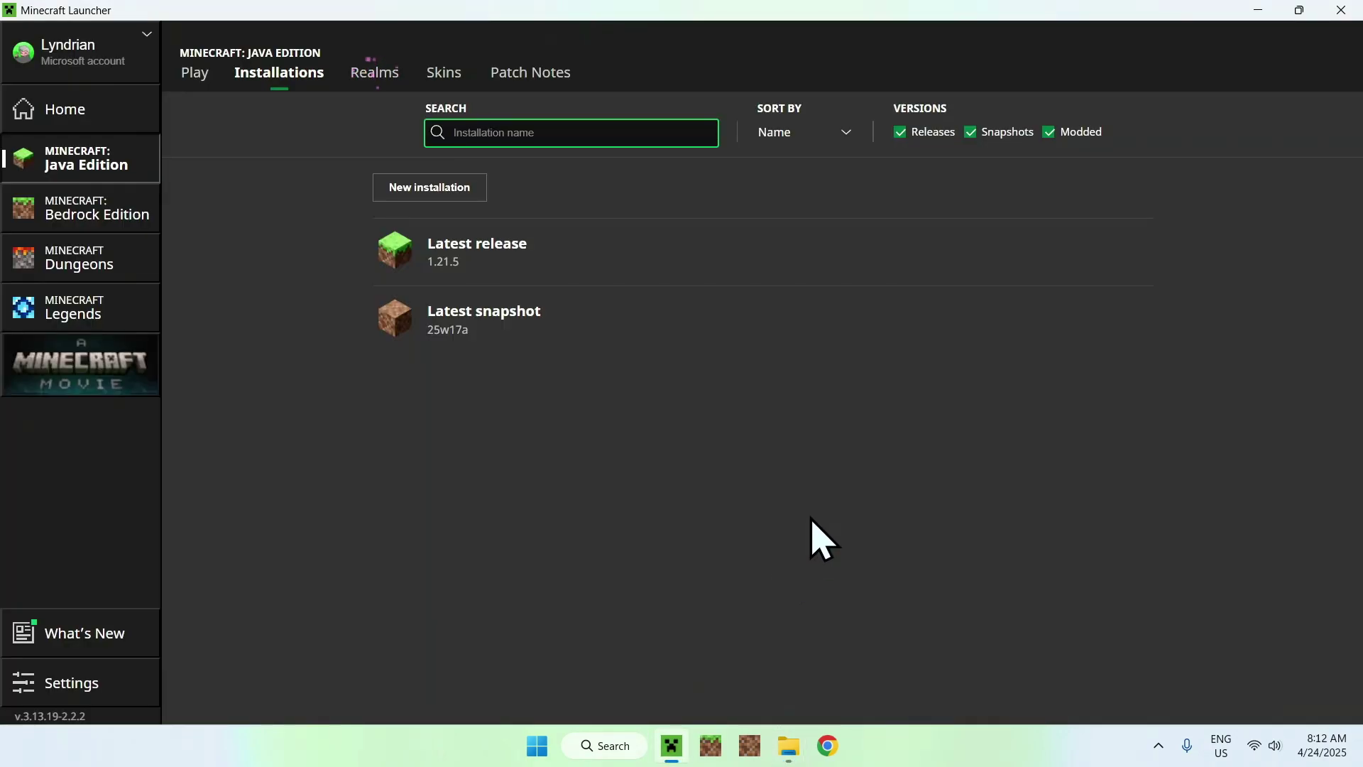
pyautogui.click(194, 73)
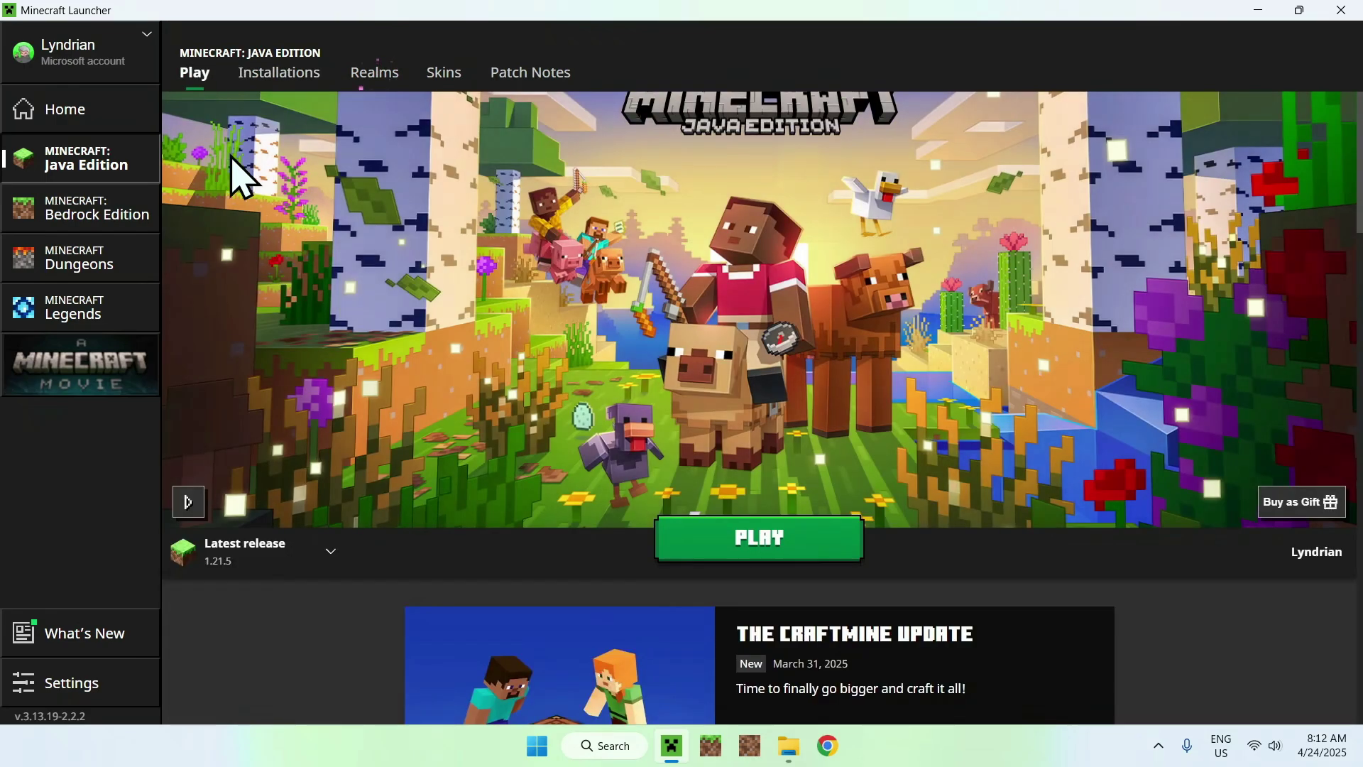
pyautogui.click(319, 547)
pyautogui.click(297, 397)
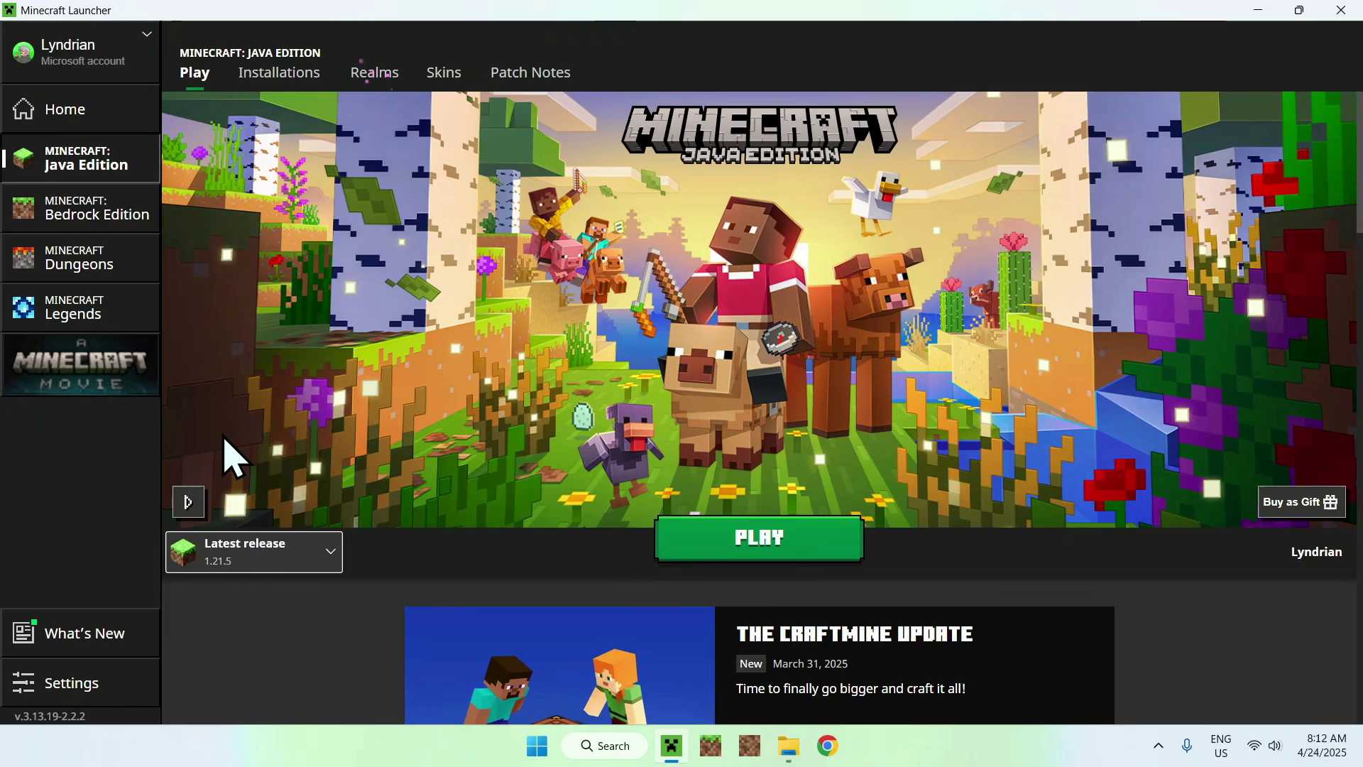
pyautogui.click(753, 548)
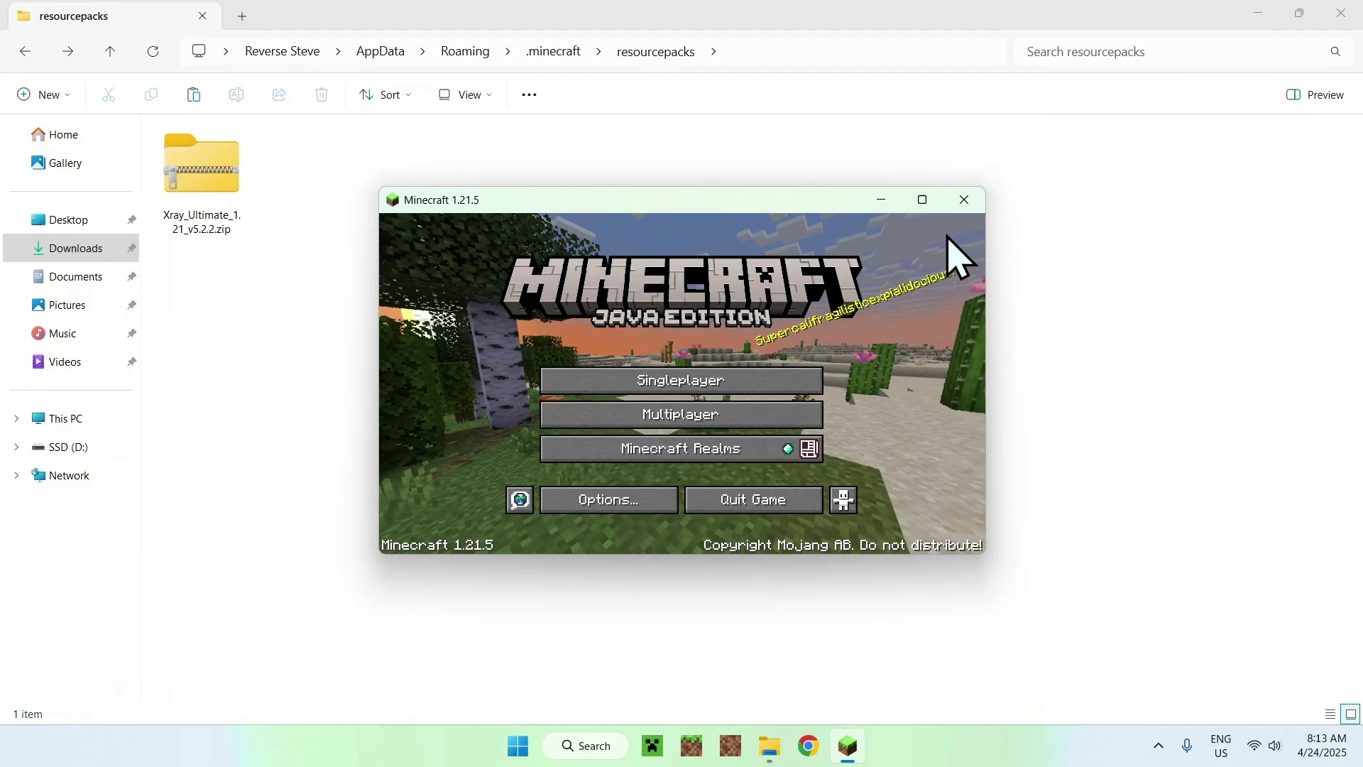
# Maximize the game window and load the first world in the singleplayer list.
pyautogui.click(923, 202)
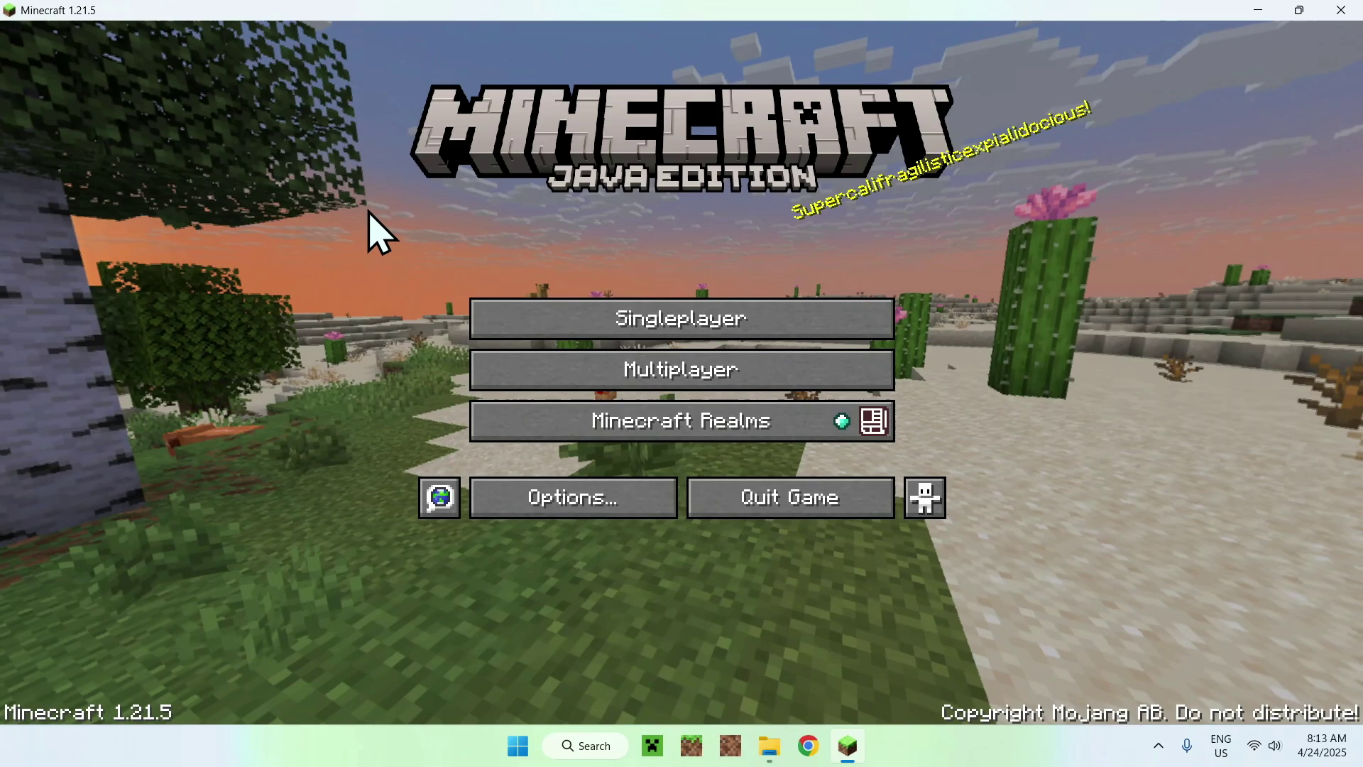
pyautogui.click(693, 313)
pyautogui.click(420, 165)
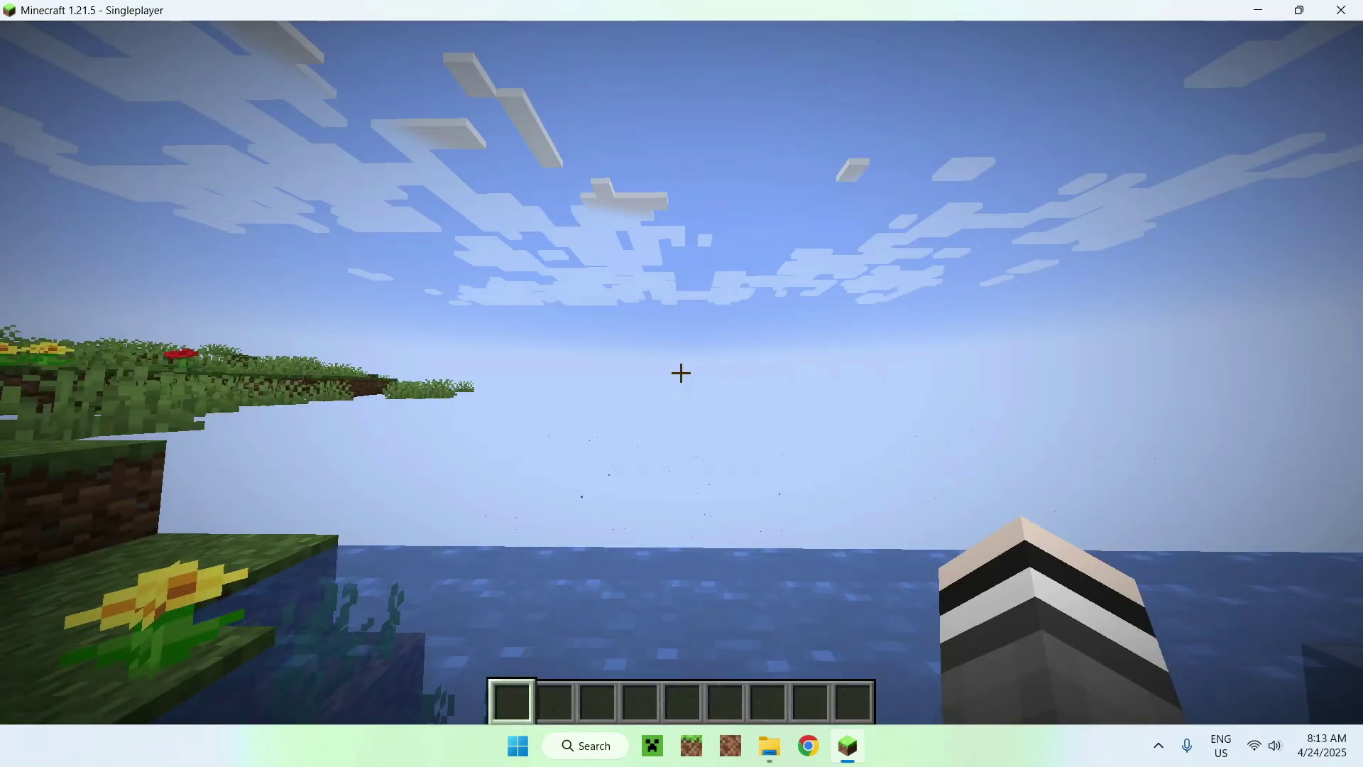
# Move the player forward from the water's edge across the grassy plain, jumping along the way.
pyautogui.press('w')
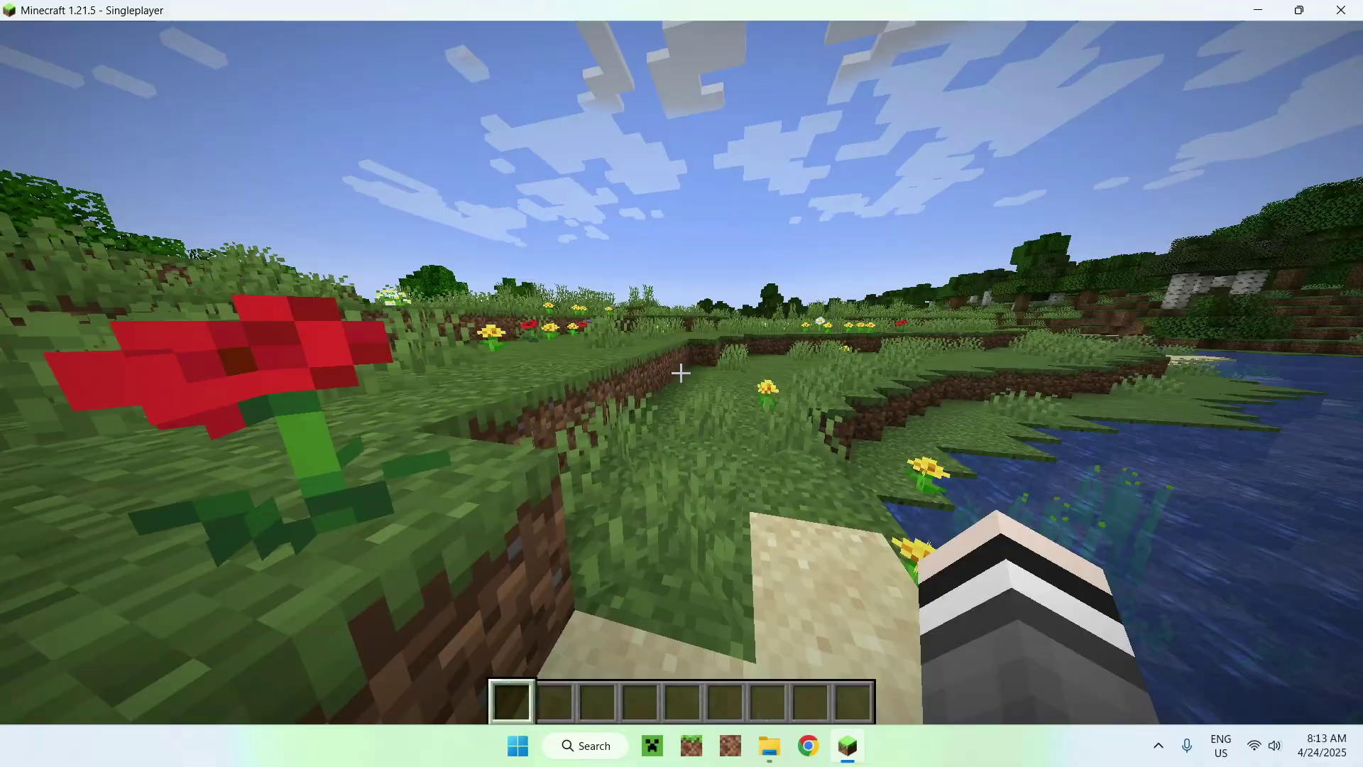
pyautogui.press('space')
pyautogui.press('w')
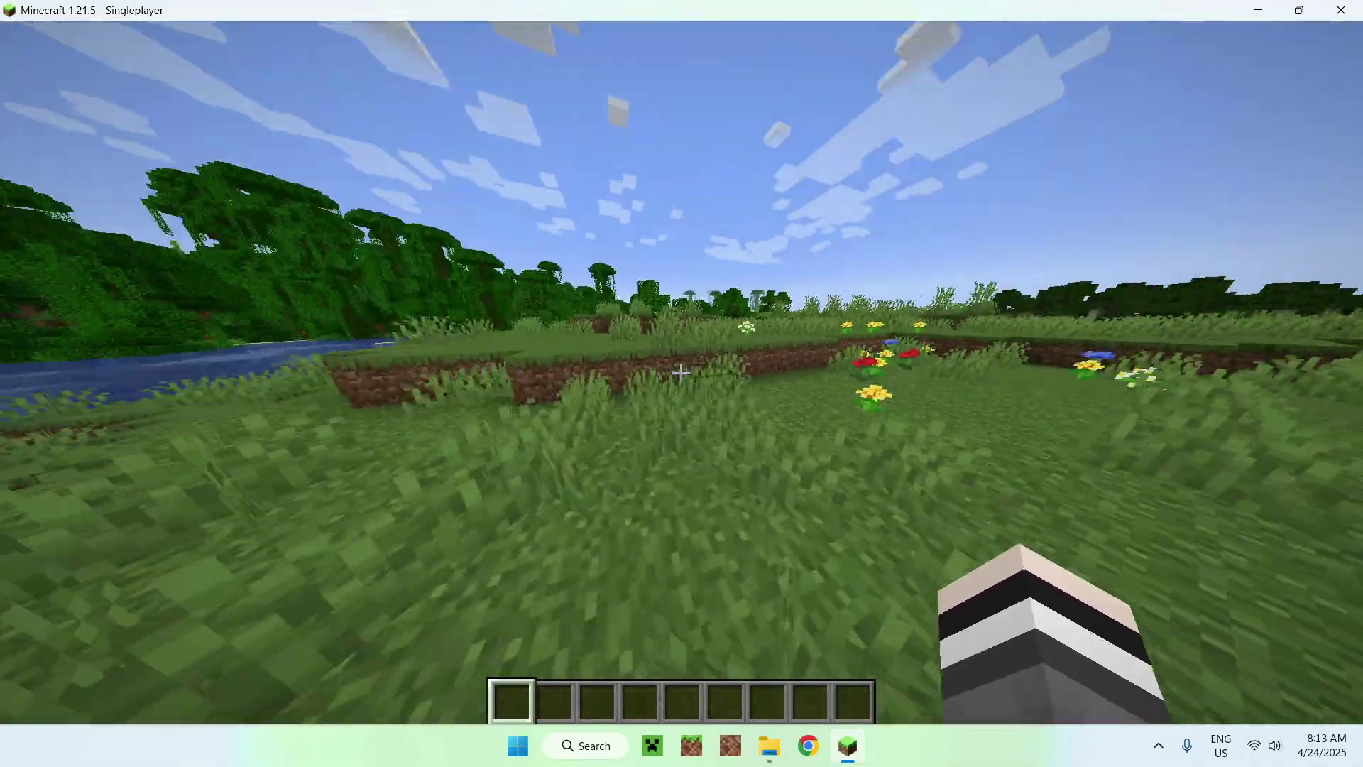
pyautogui.press('w')
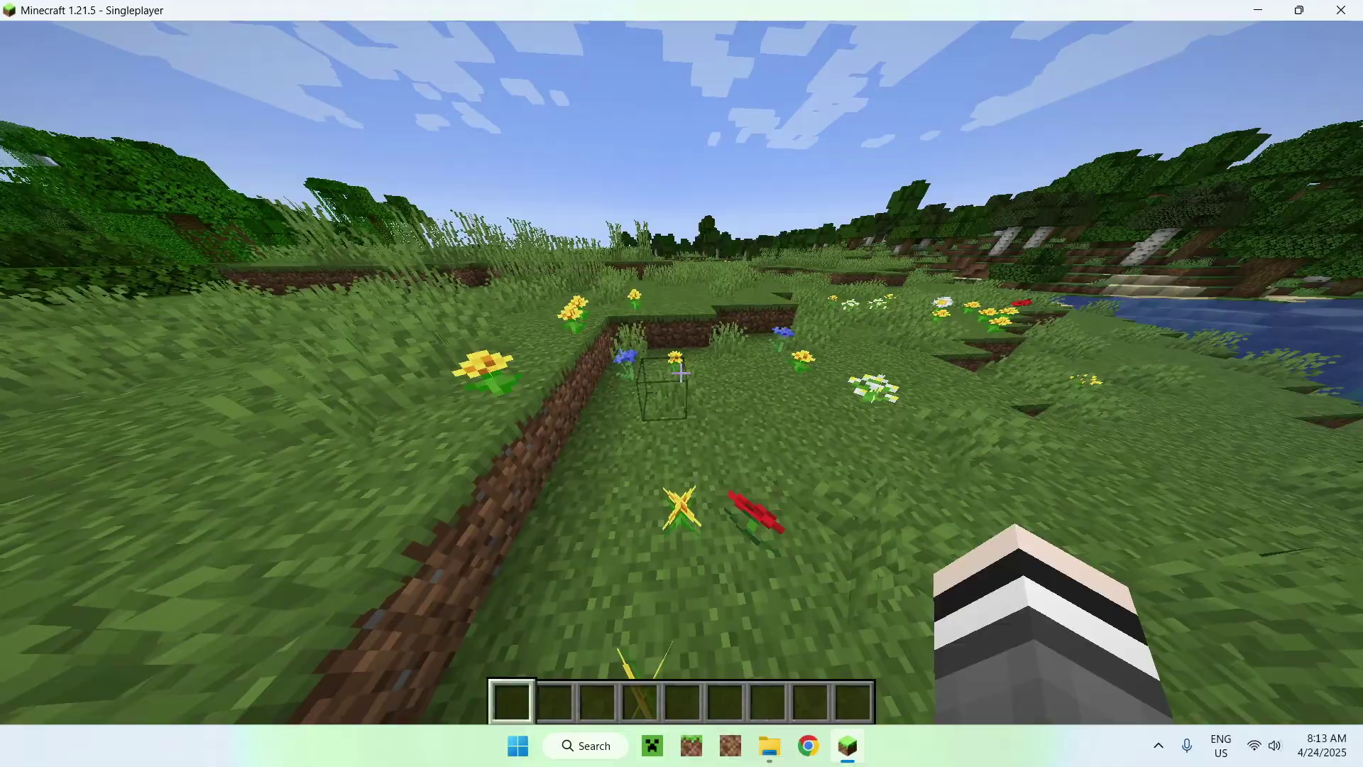
pyautogui.press('space')
pyautogui.press('w')
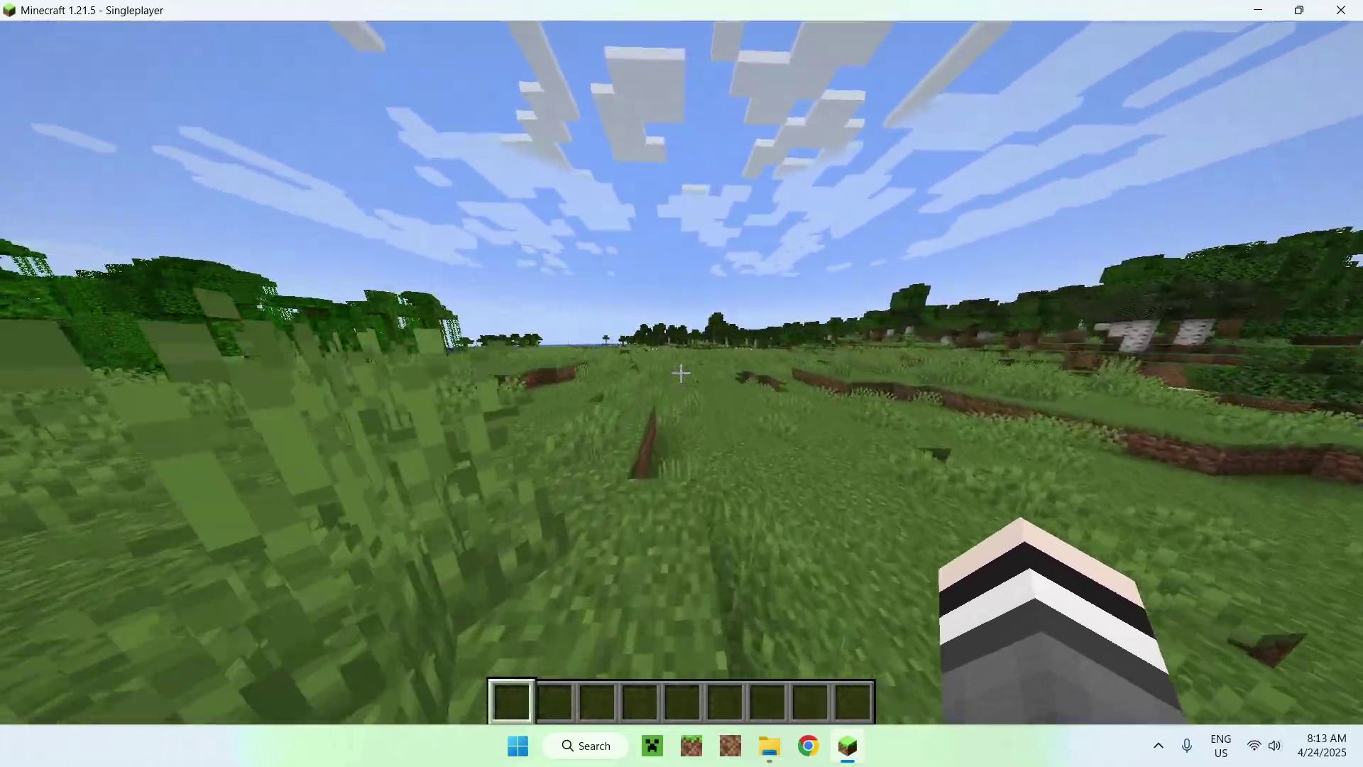
pyautogui.press('space')
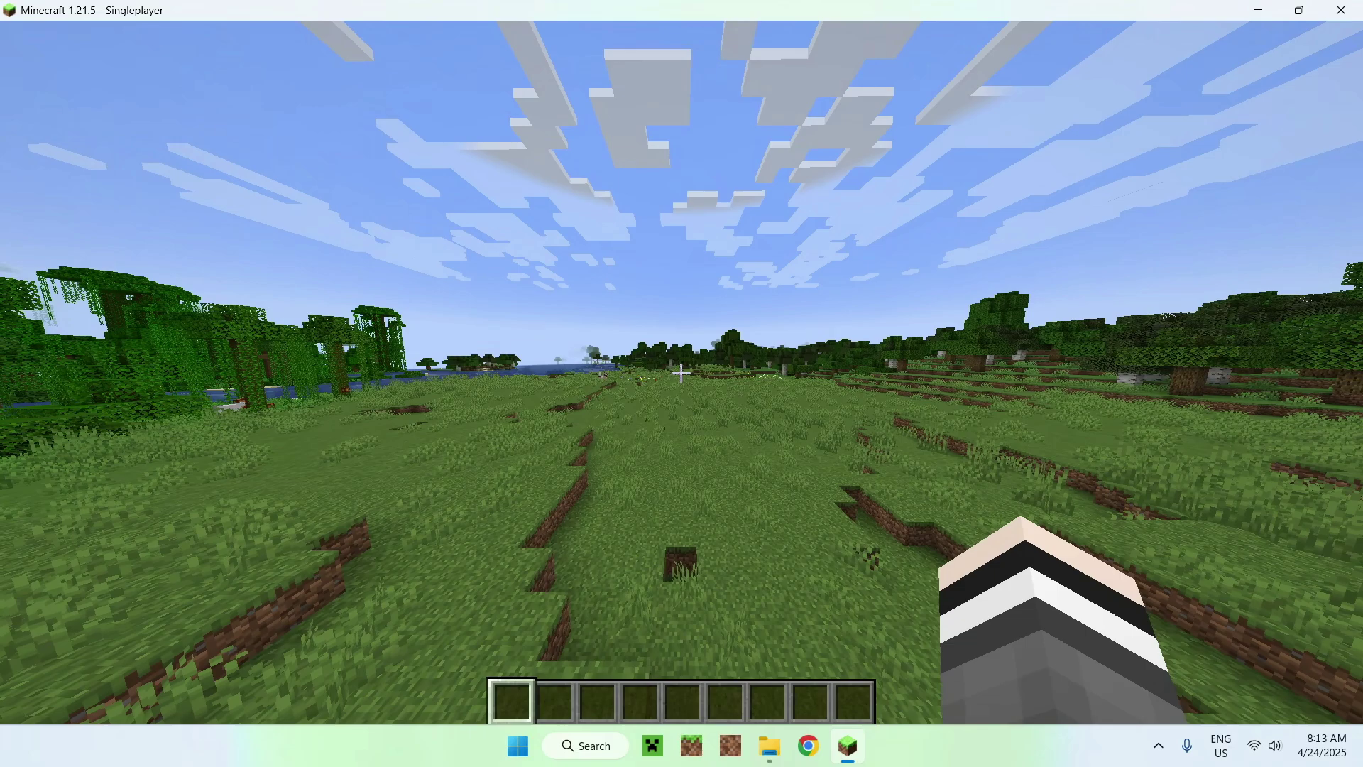
# Activate the Xray_Ultimate_1.21_v5.2.2.zip resource pack from the game's options, apply it and return to the world.
pyautogui.press('Escape')
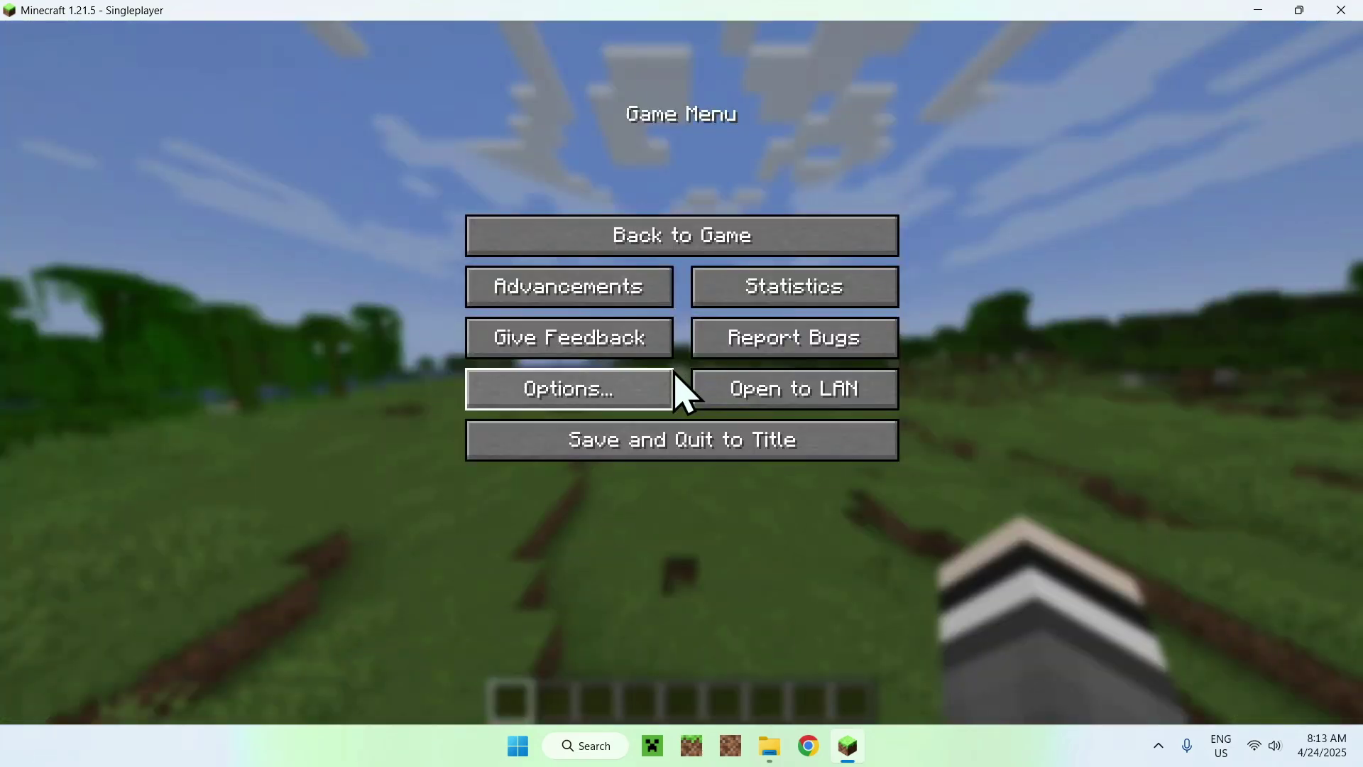
pyautogui.click(557, 403)
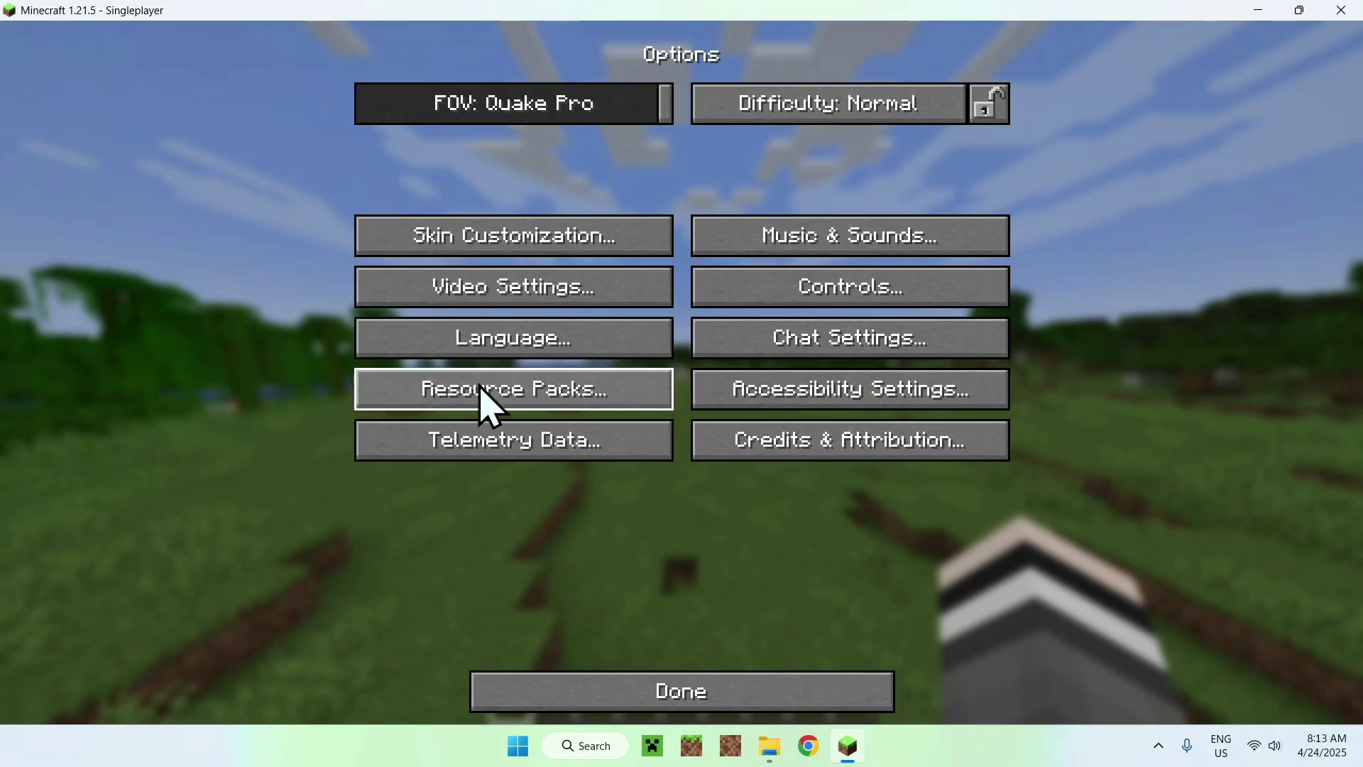
pyautogui.click(502, 389)
pyautogui.moveTo(364, 173)
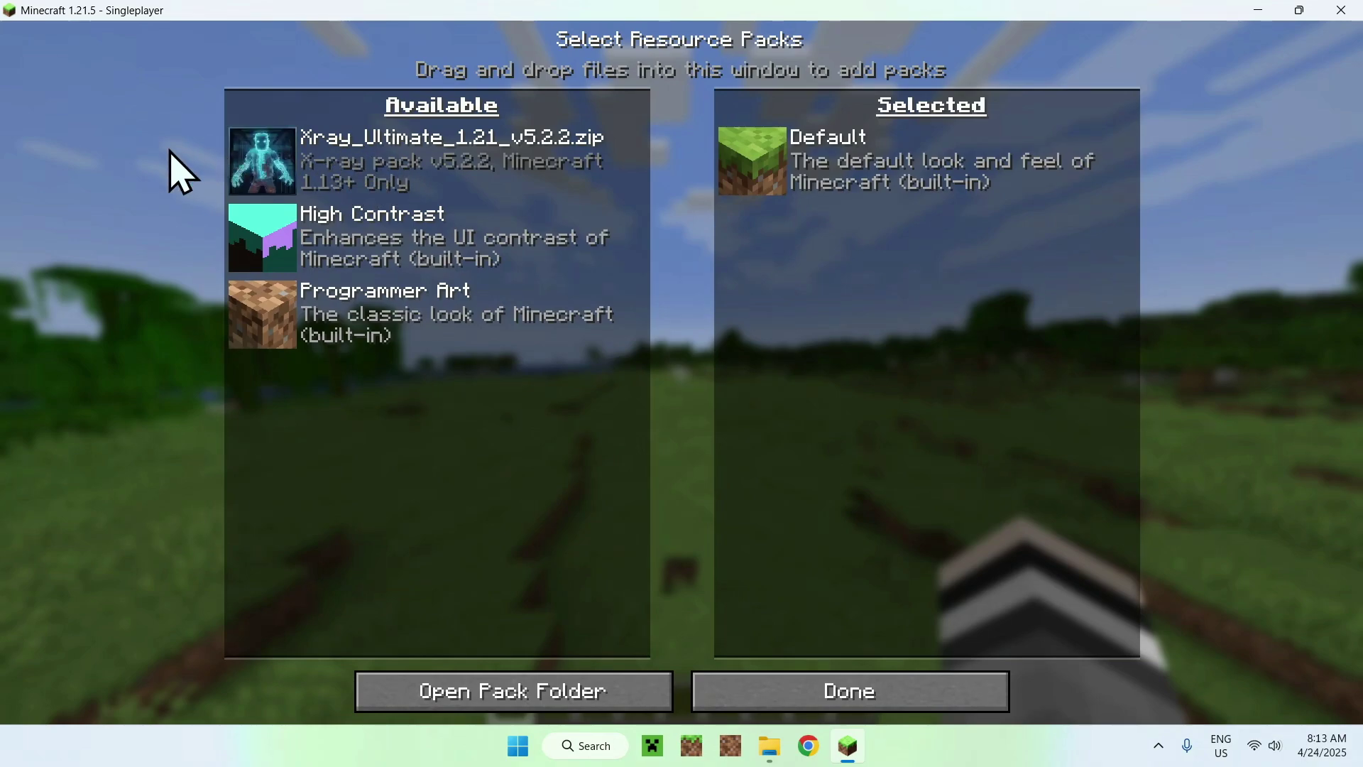
pyautogui.moveTo(246, 157)
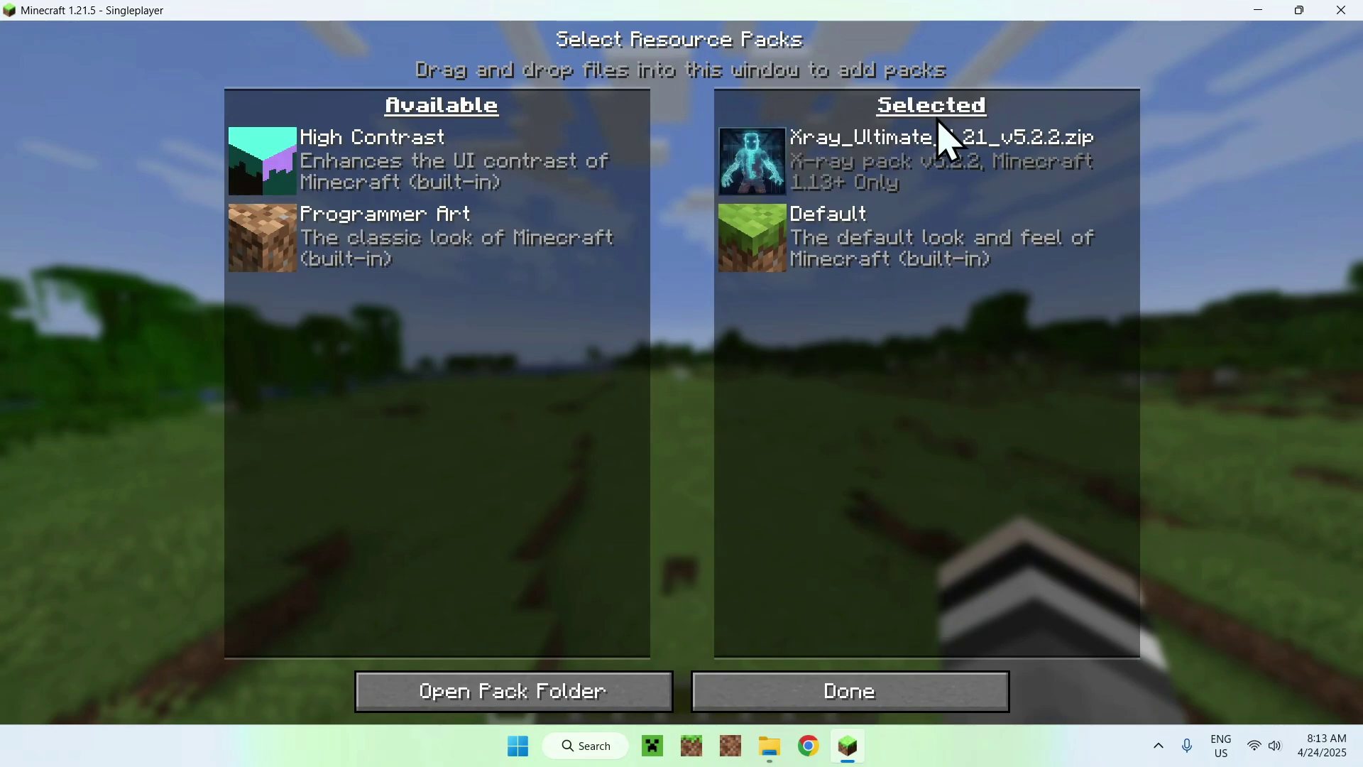
pyautogui.click(805, 689)
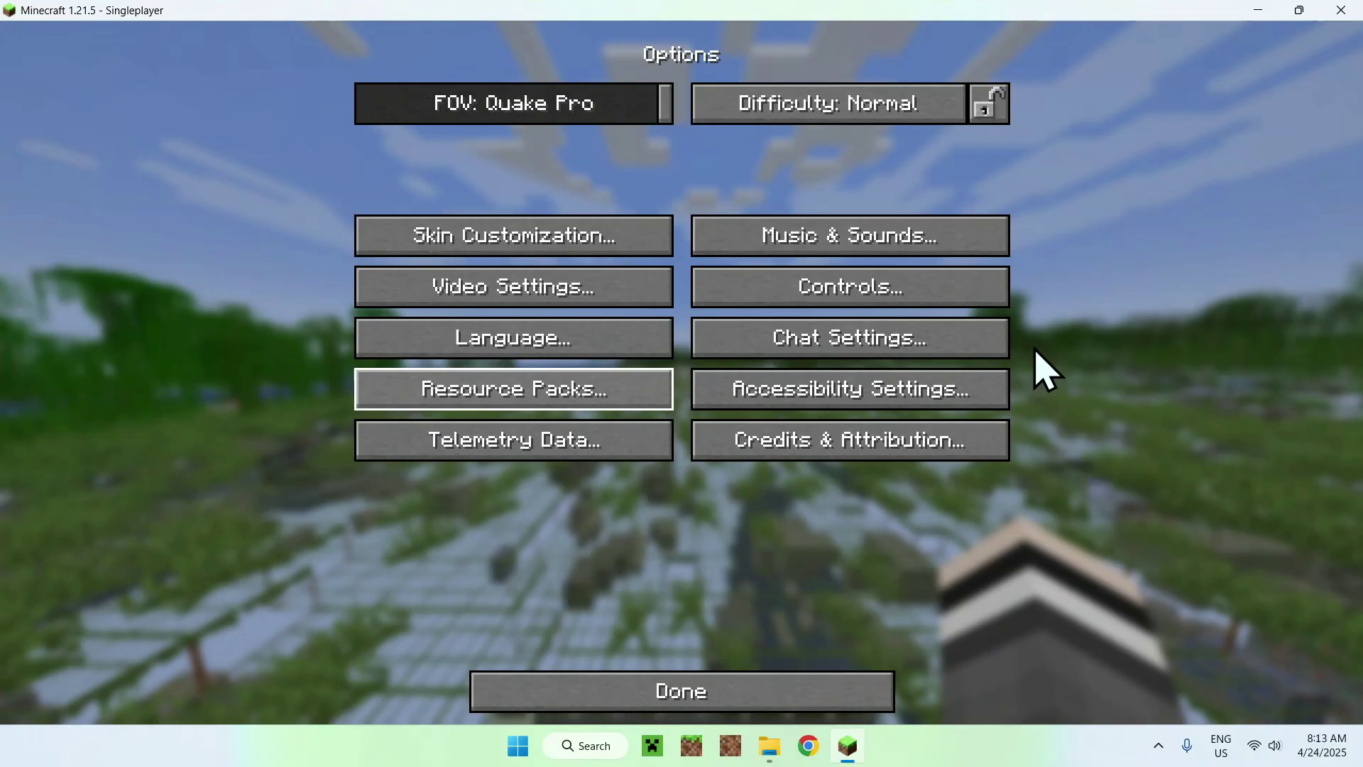
pyautogui.press('Escape')
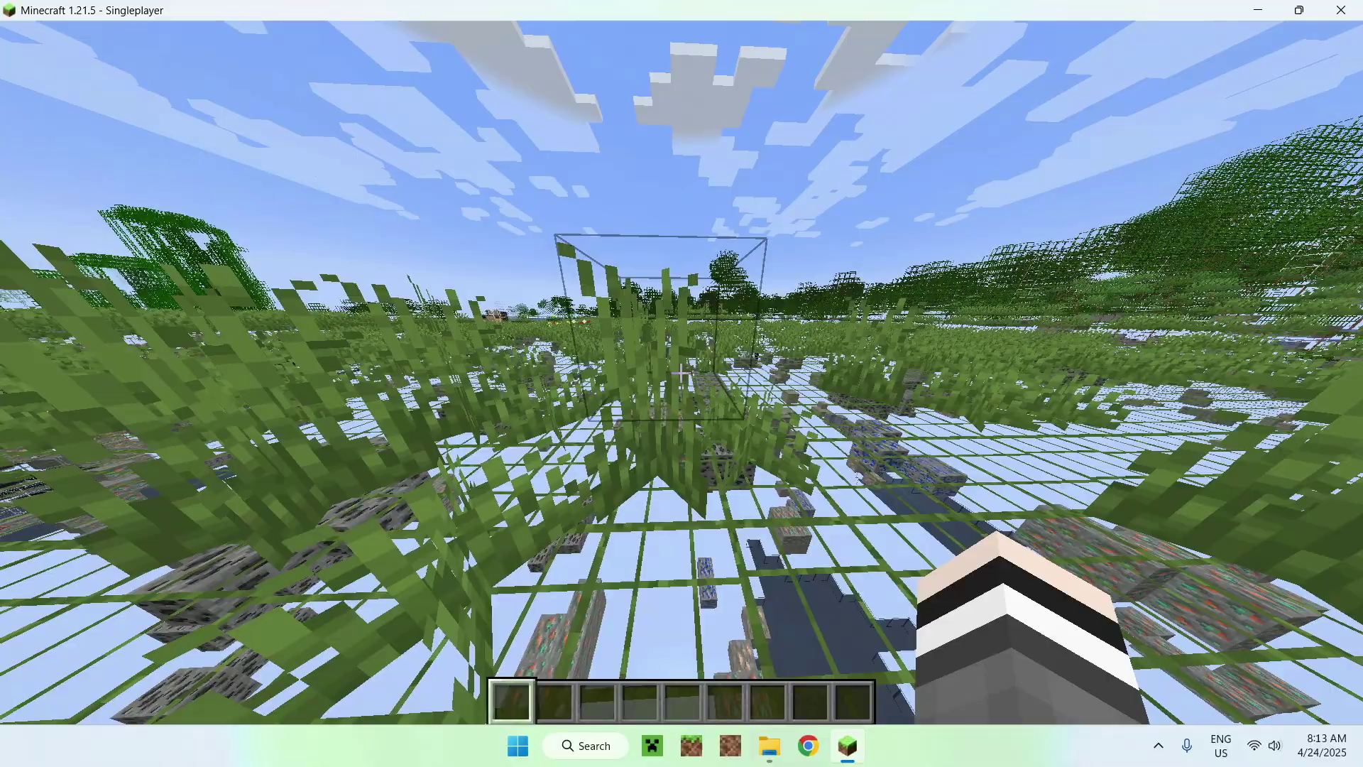
# Run the command /time set midnight to change the world to night.
pyautogui.press('/')
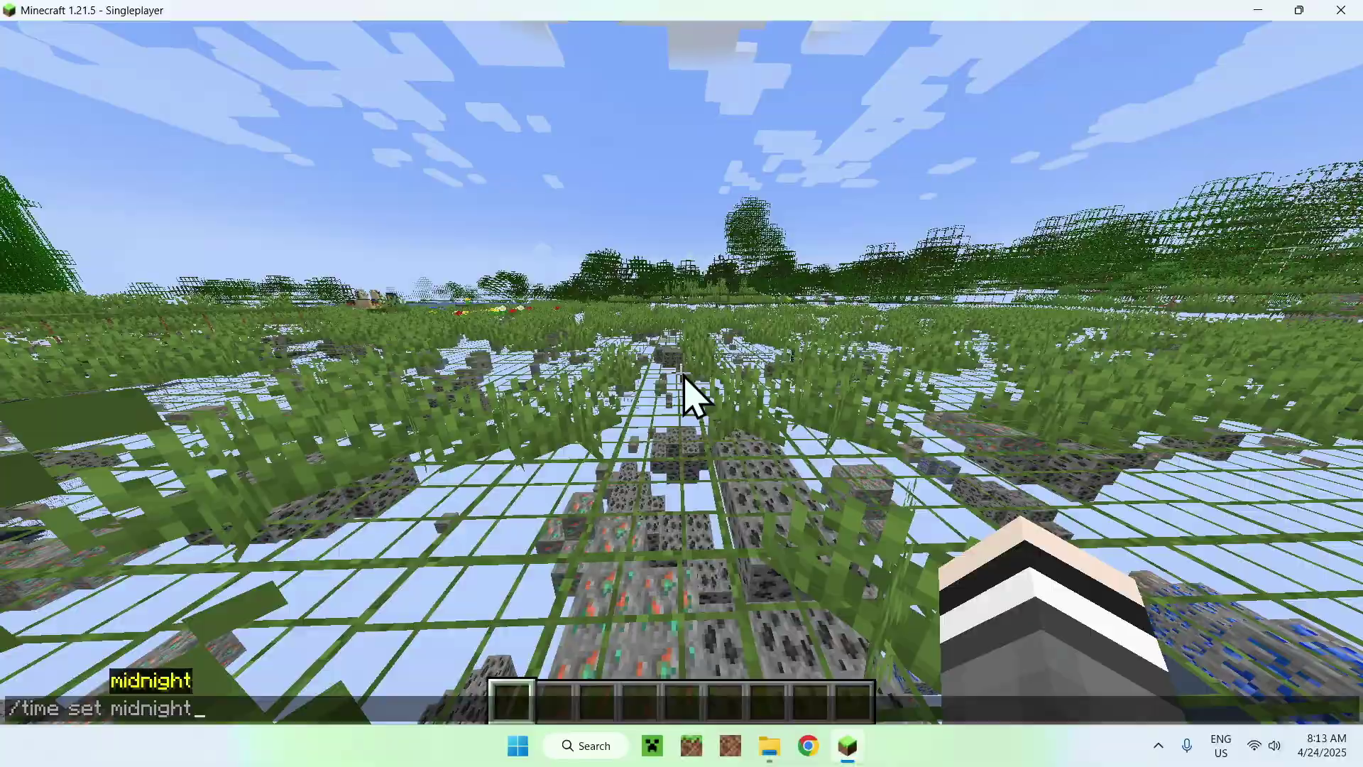
pyautogui.write('time set midnight')
pyautogui.press('Return')
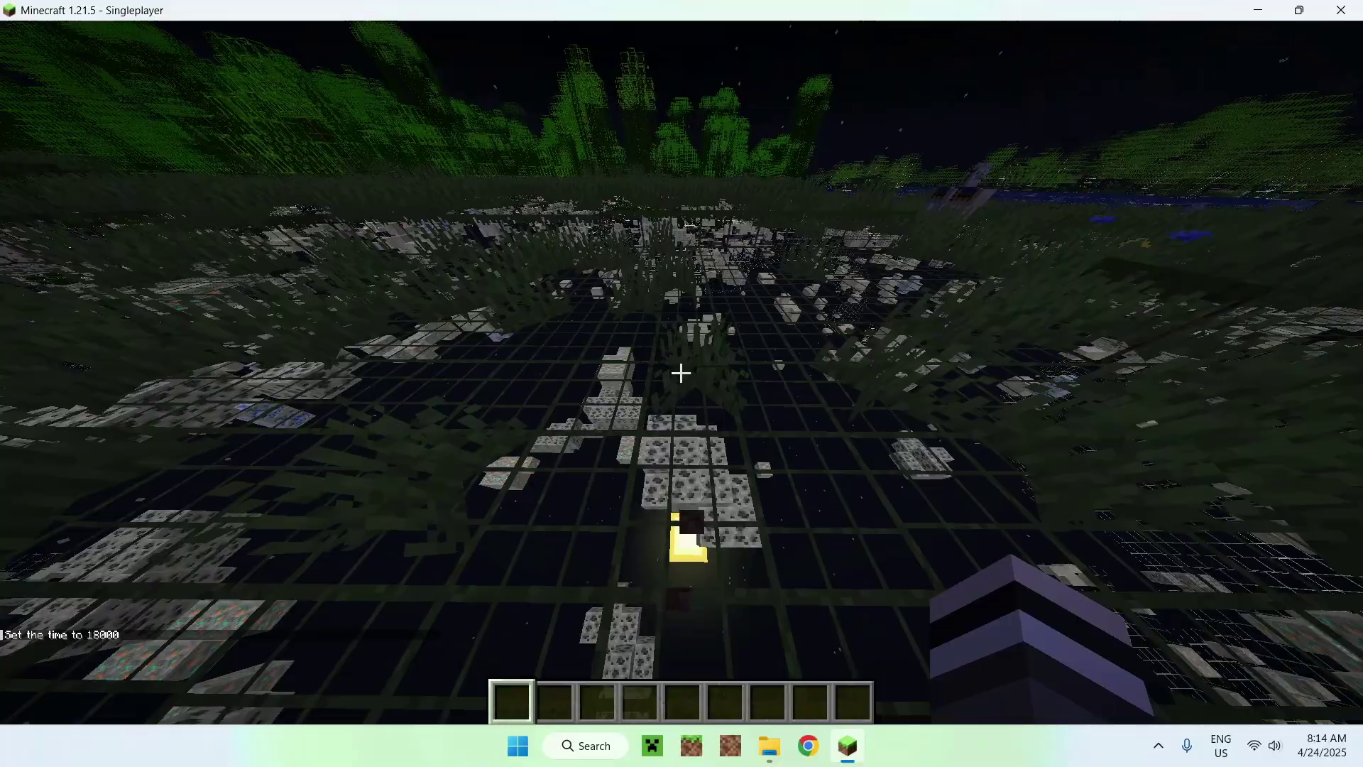
# Dig down through the ground to the coal ore, copy a Coal Ore block into the first hotbar slot and switch to the second slot.
pyautogui.click(681, 372)
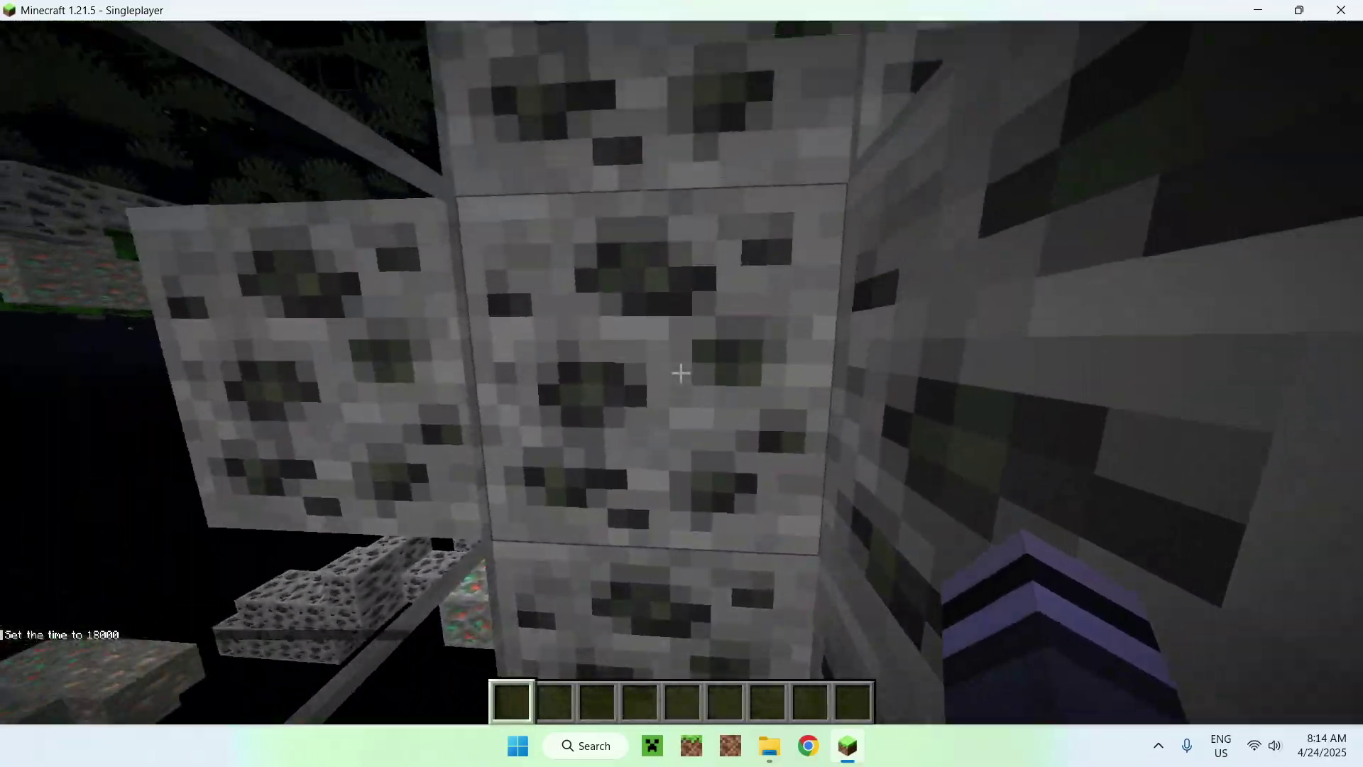
pyautogui.middleClick(680, 372)
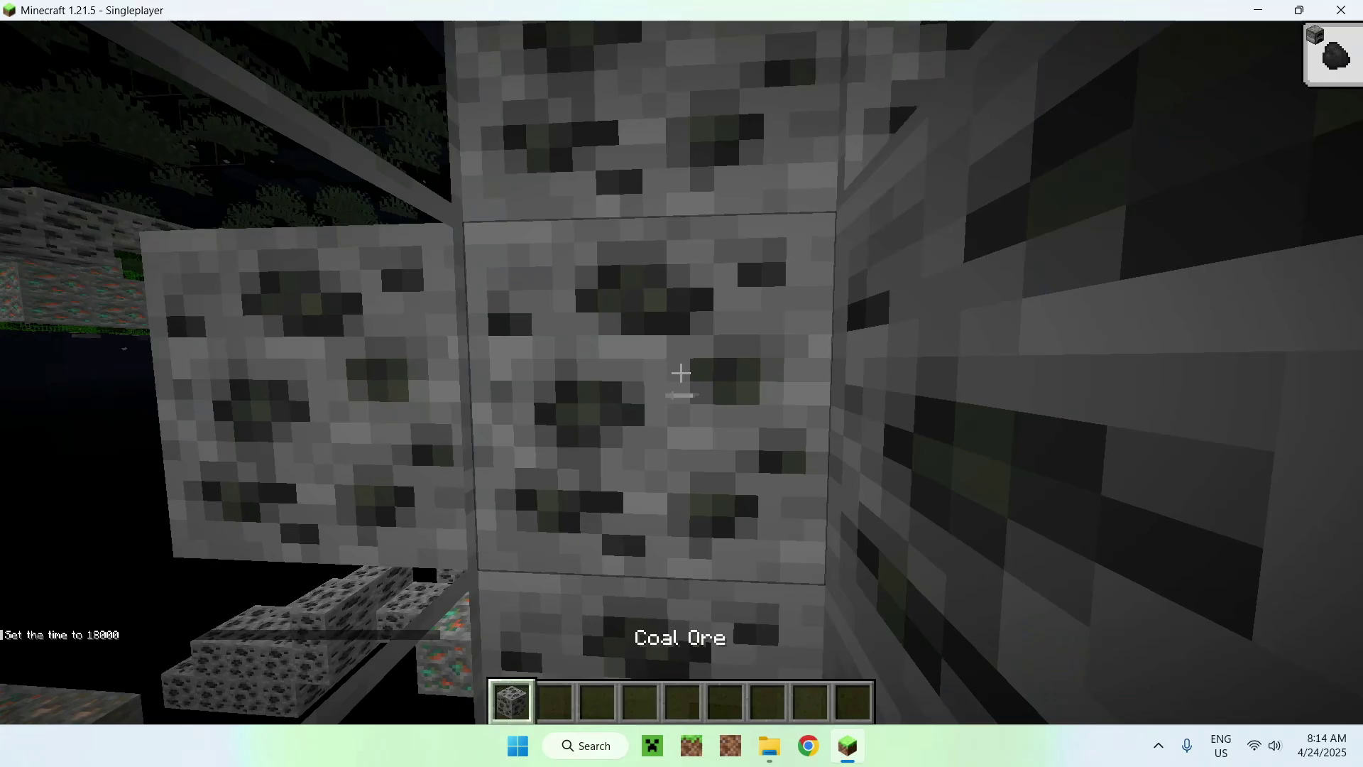
pyautogui.scroll(-1, 681, 373)
# Dig on through the stone to the copper vein, copy a Block of Raw Copper into the second hotbar slot and switch to the third.
pyautogui.click(680, 373)
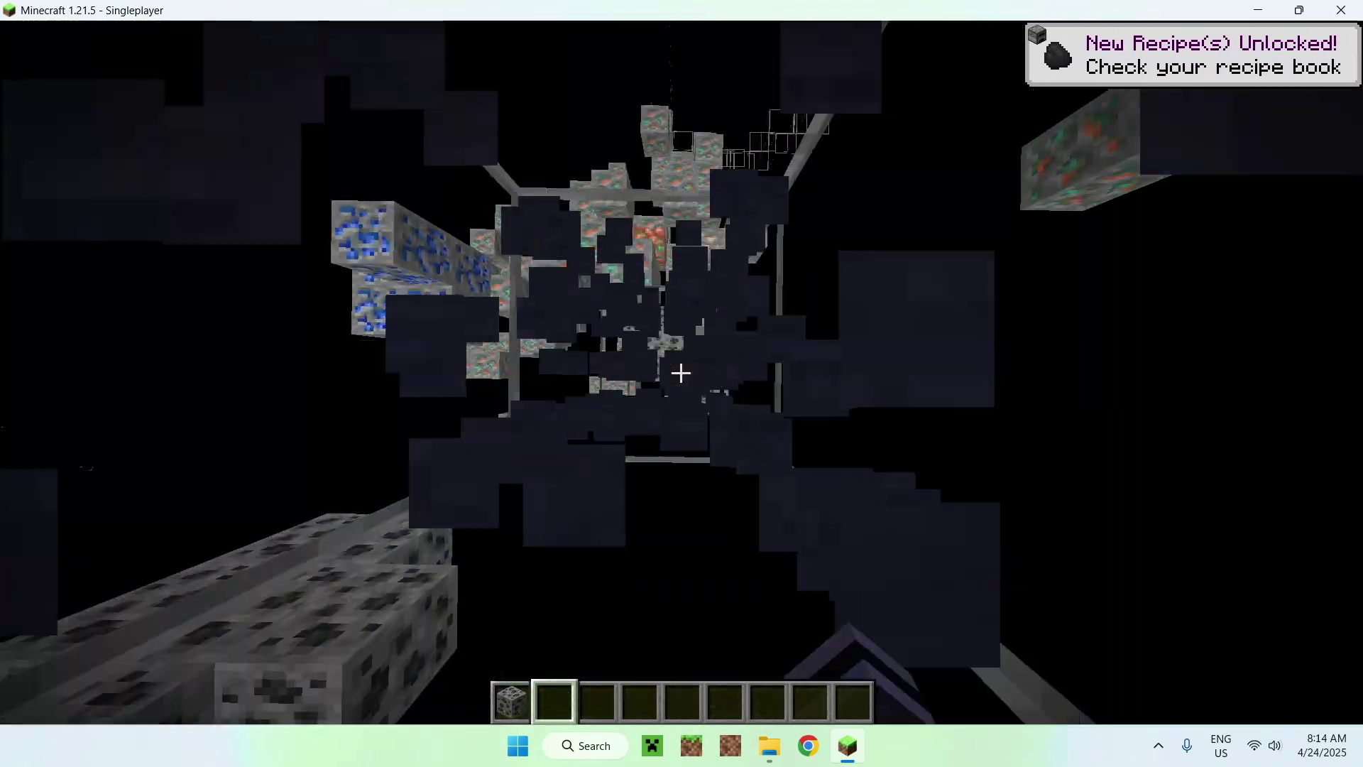
pyautogui.click(681, 373)
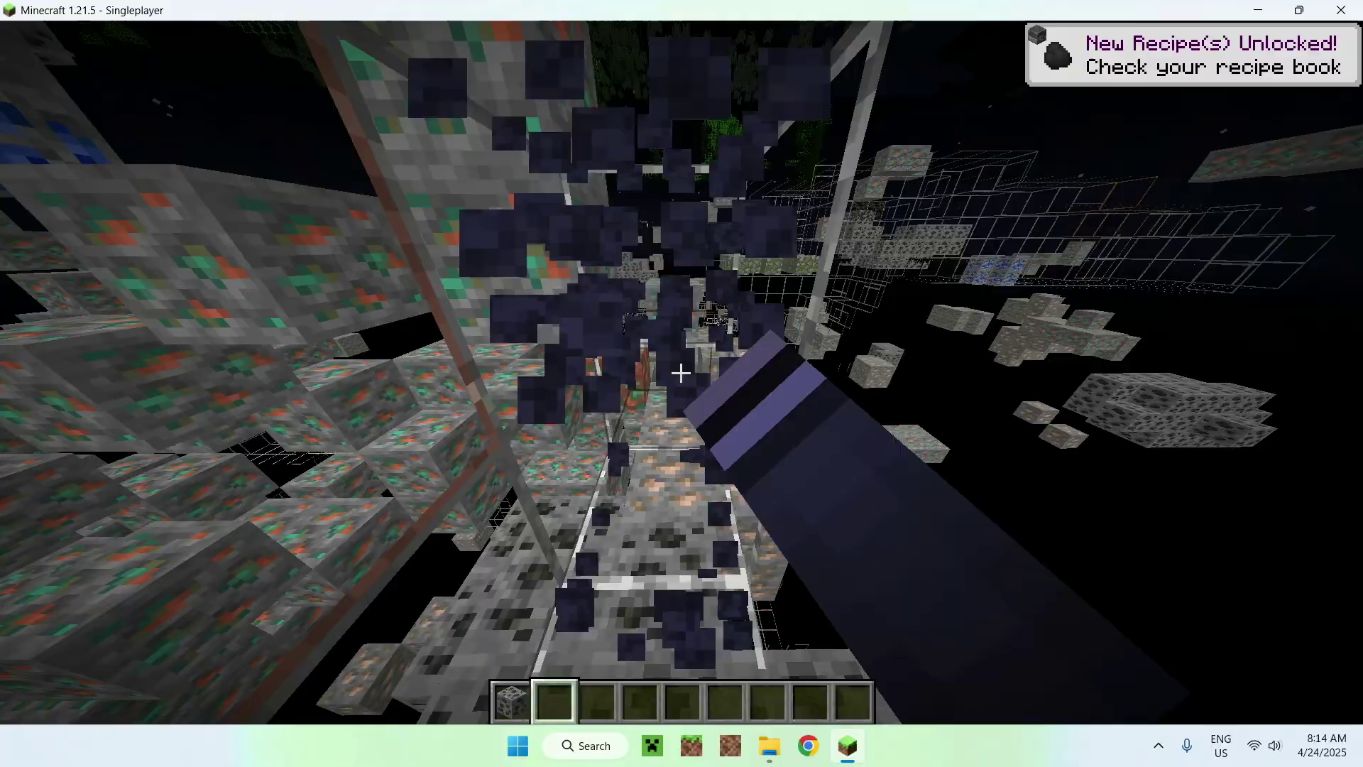
pyautogui.press('w')
pyautogui.click(681, 373)
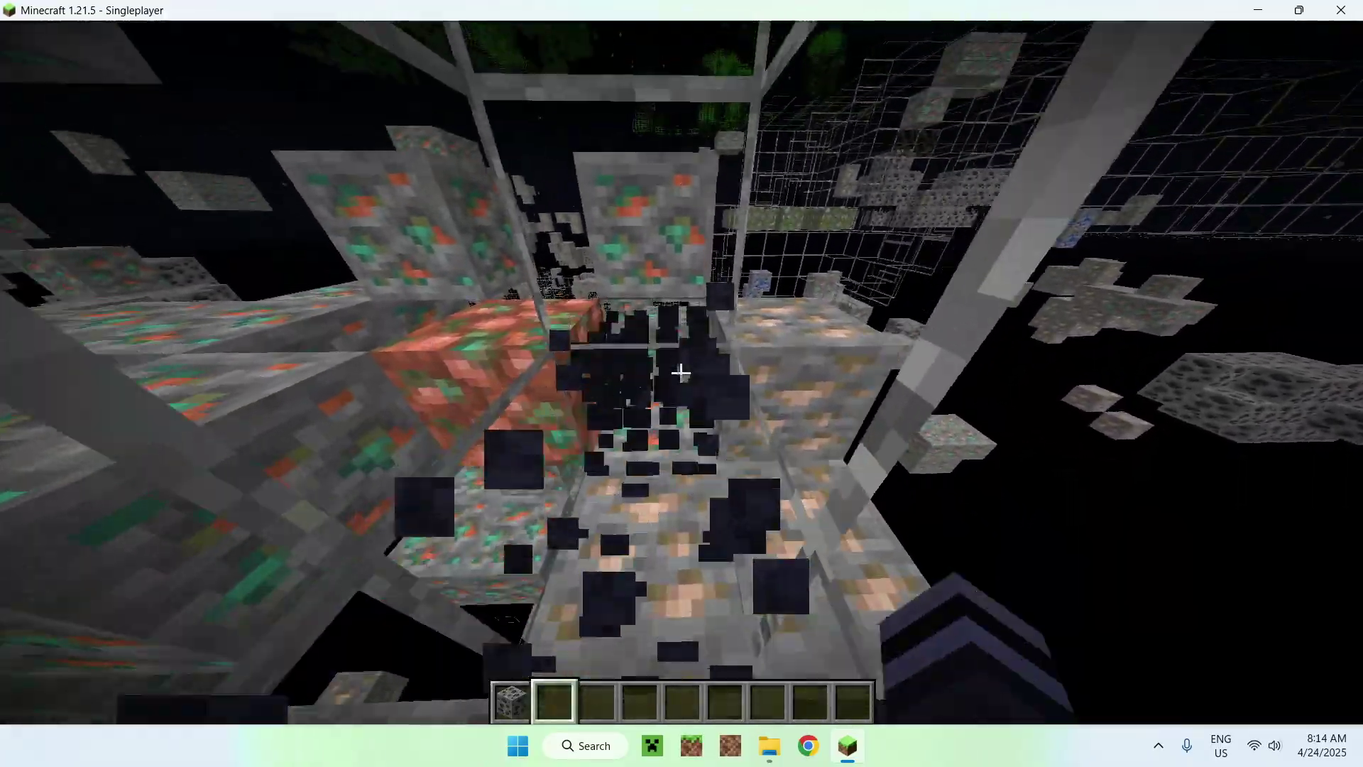
pyautogui.click(681, 373)
pyautogui.middleClick(681, 373)
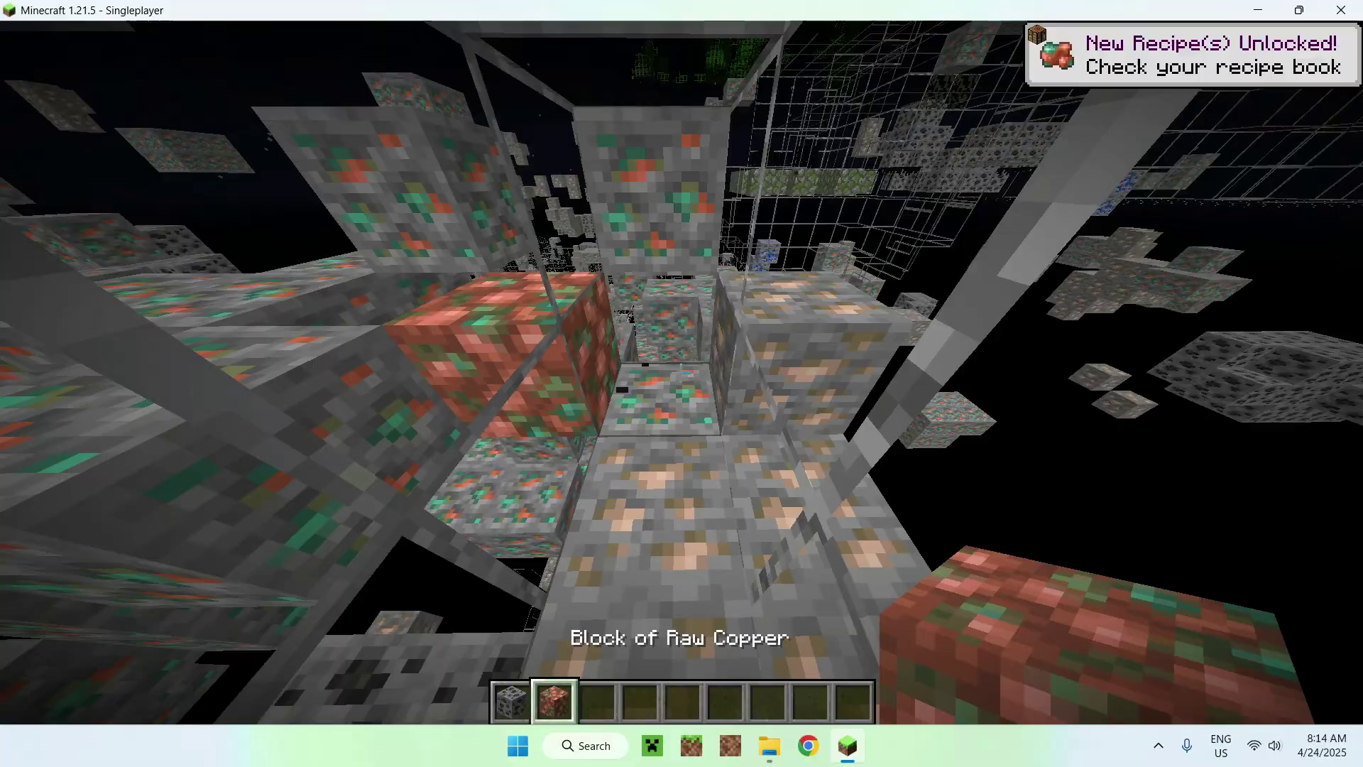
pyautogui.scroll(-1, 681, 373)
# Tunnel forward underground past the iron ore and through the coal ore vein.
pyautogui.press('w')
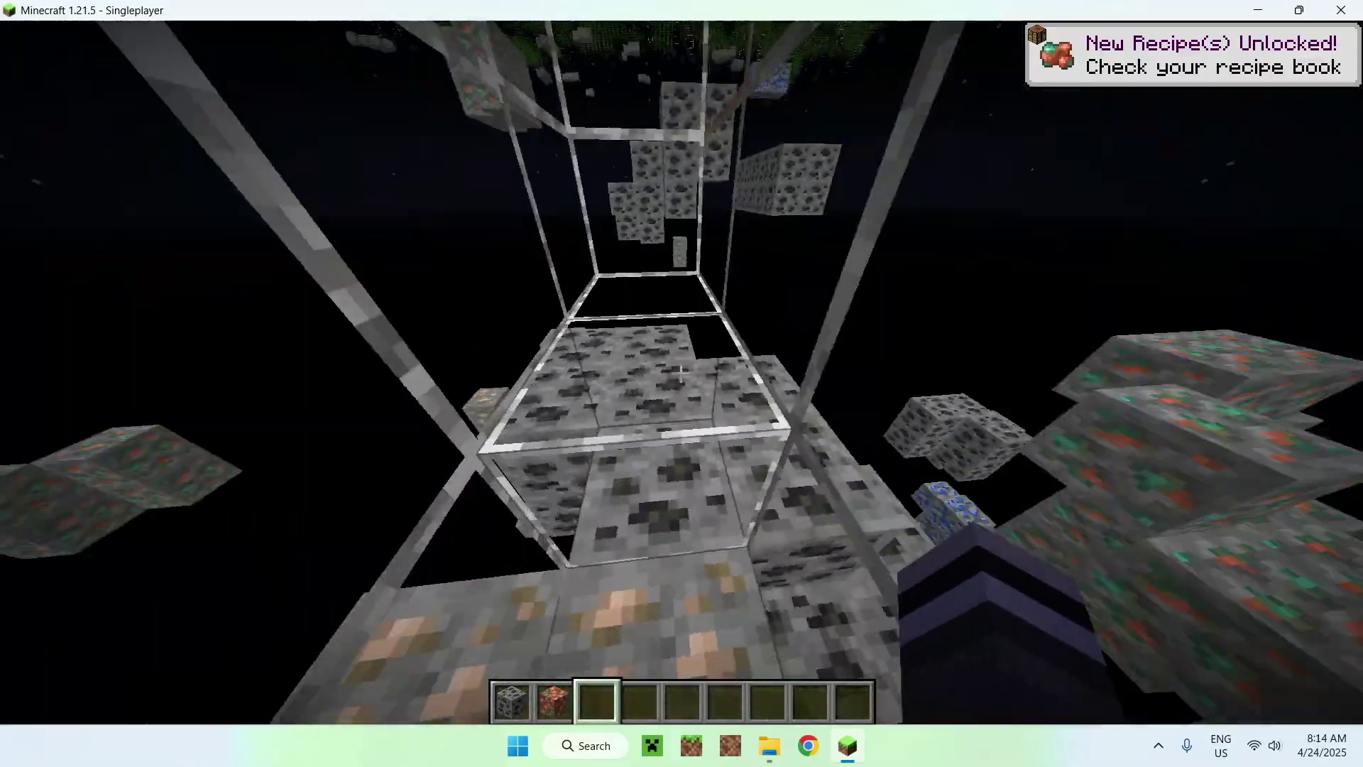
pyautogui.press('w')
pyautogui.click(681, 373)
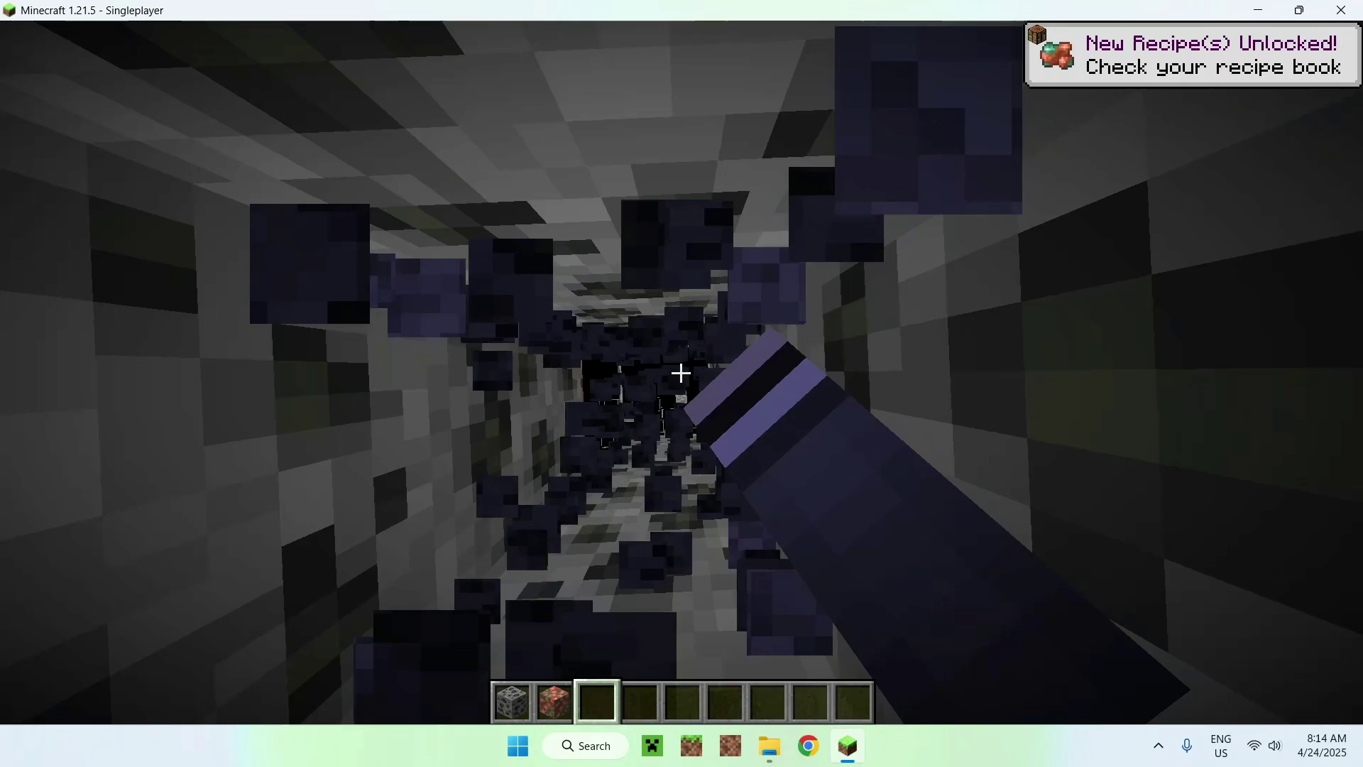
pyautogui.click(681, 373)
pyautogui.press('w')
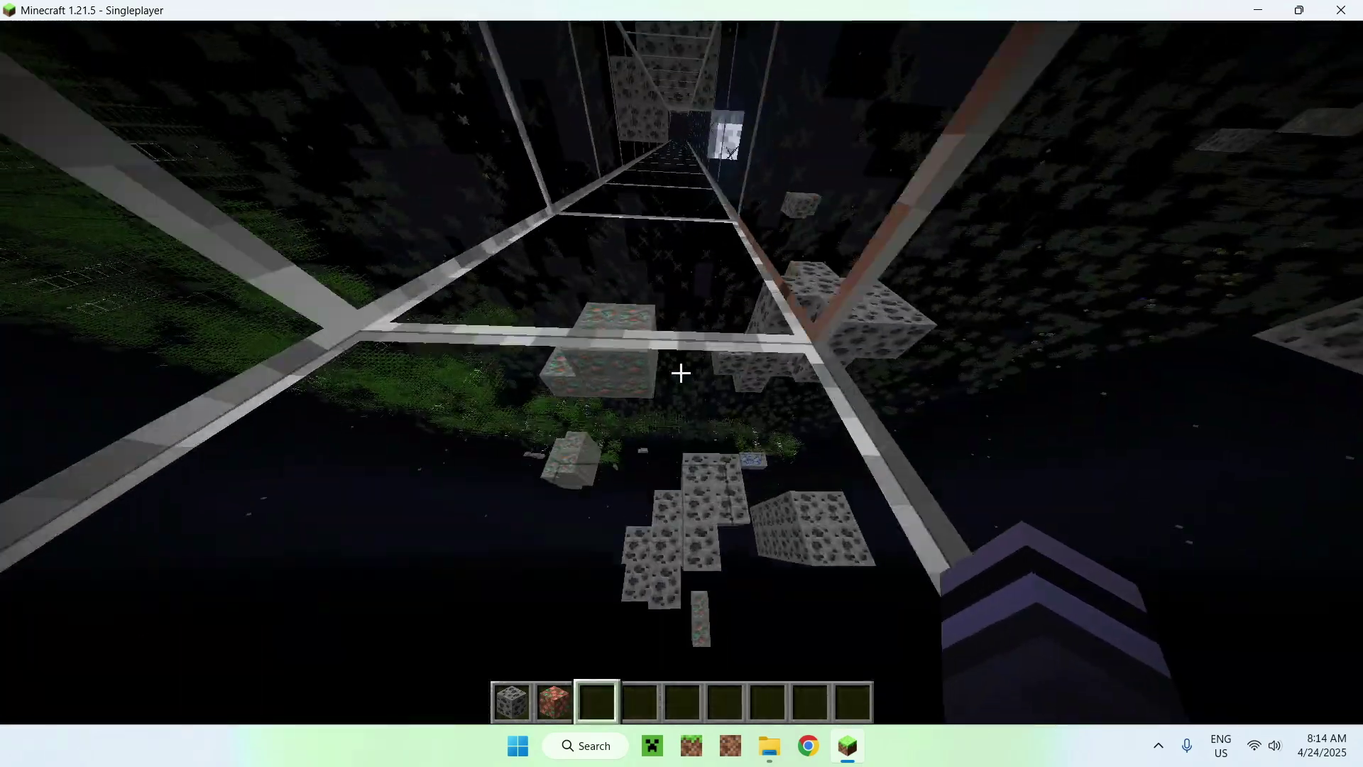
pyautogui.press('w')
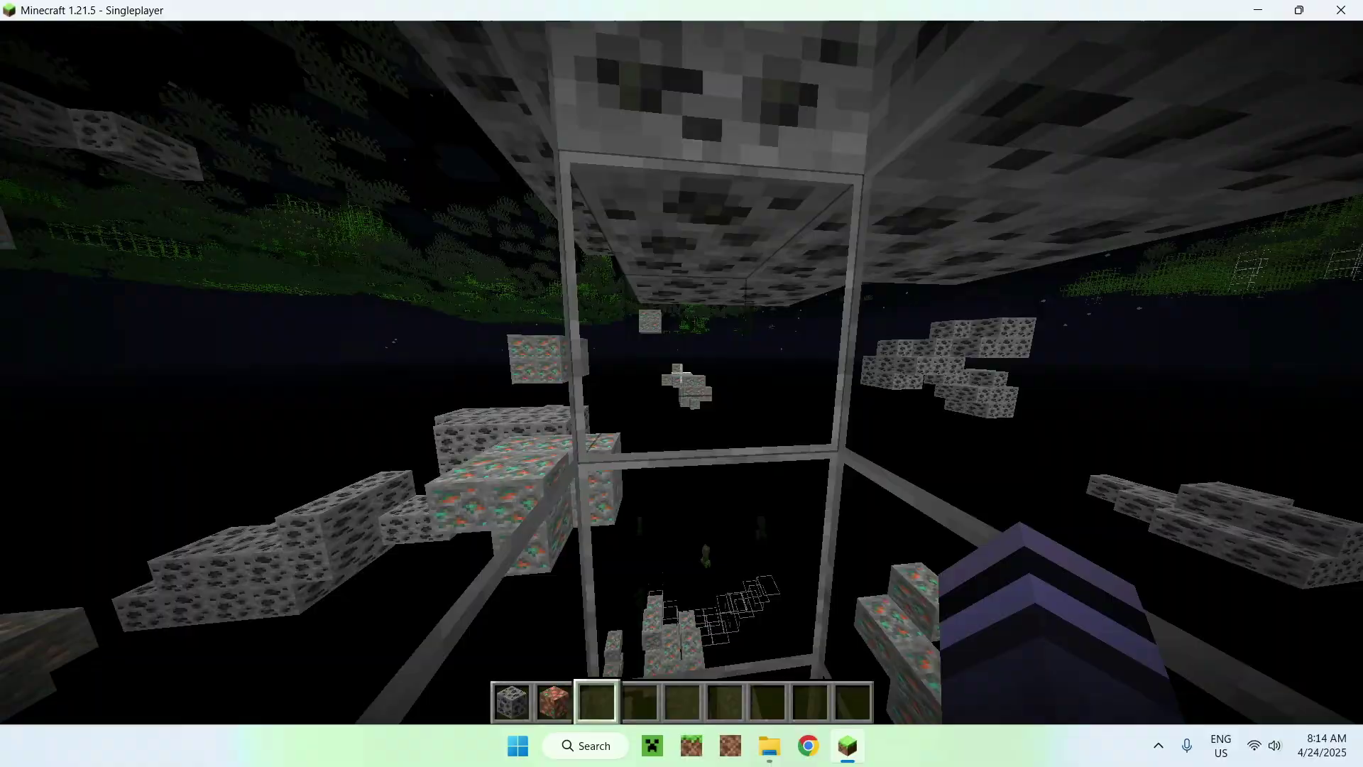
# Fly up out of the tunnel to above the grassy plain and descend back to the surface.
pyautogui.press('space')
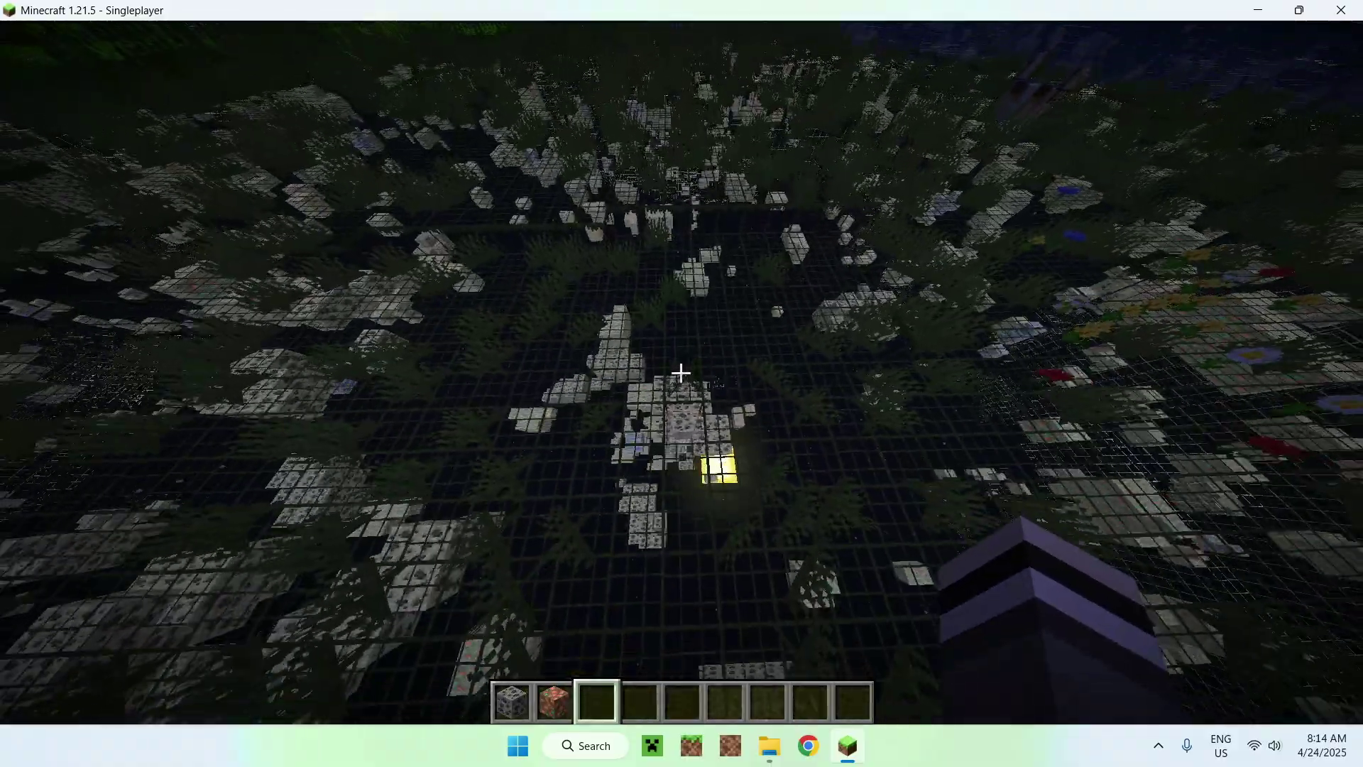
pyautogui.press('space')
pyautogui.press('shift')
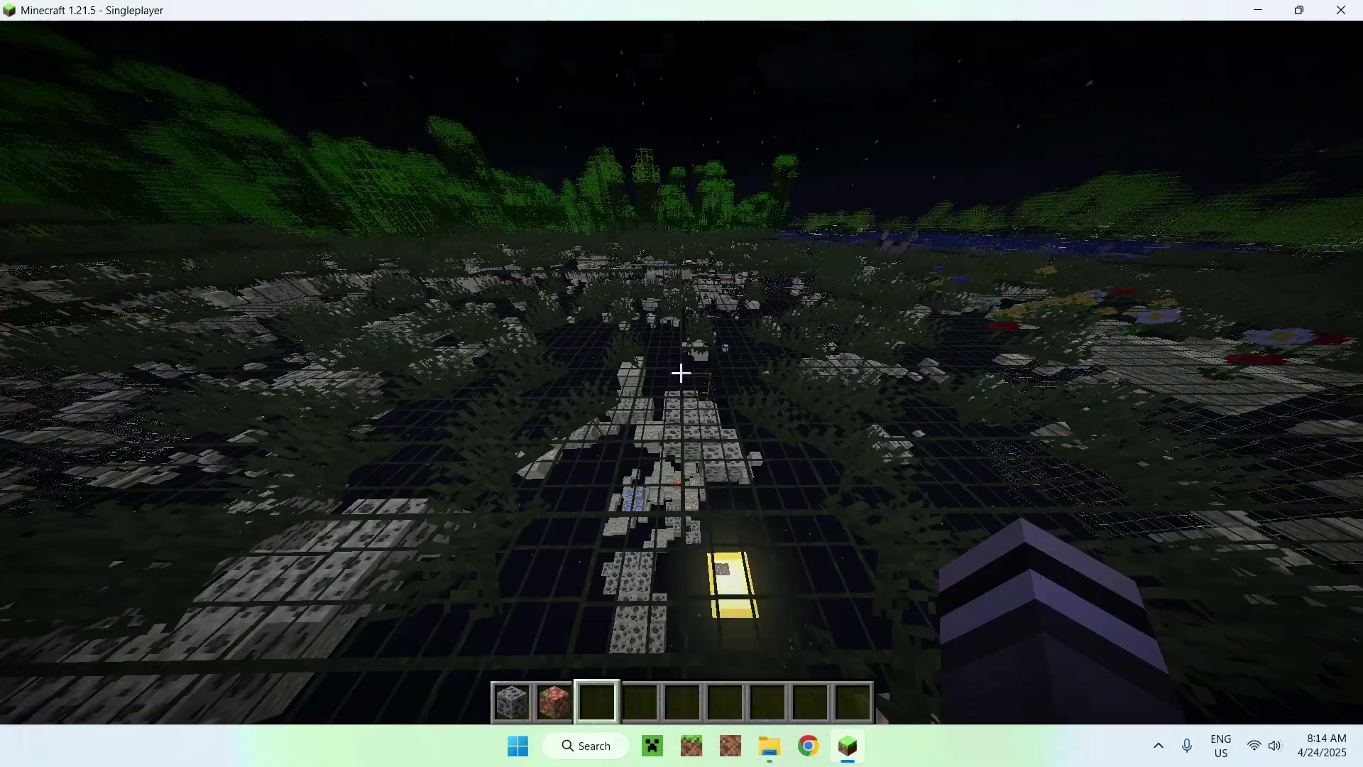
pyautogui.press('shift')
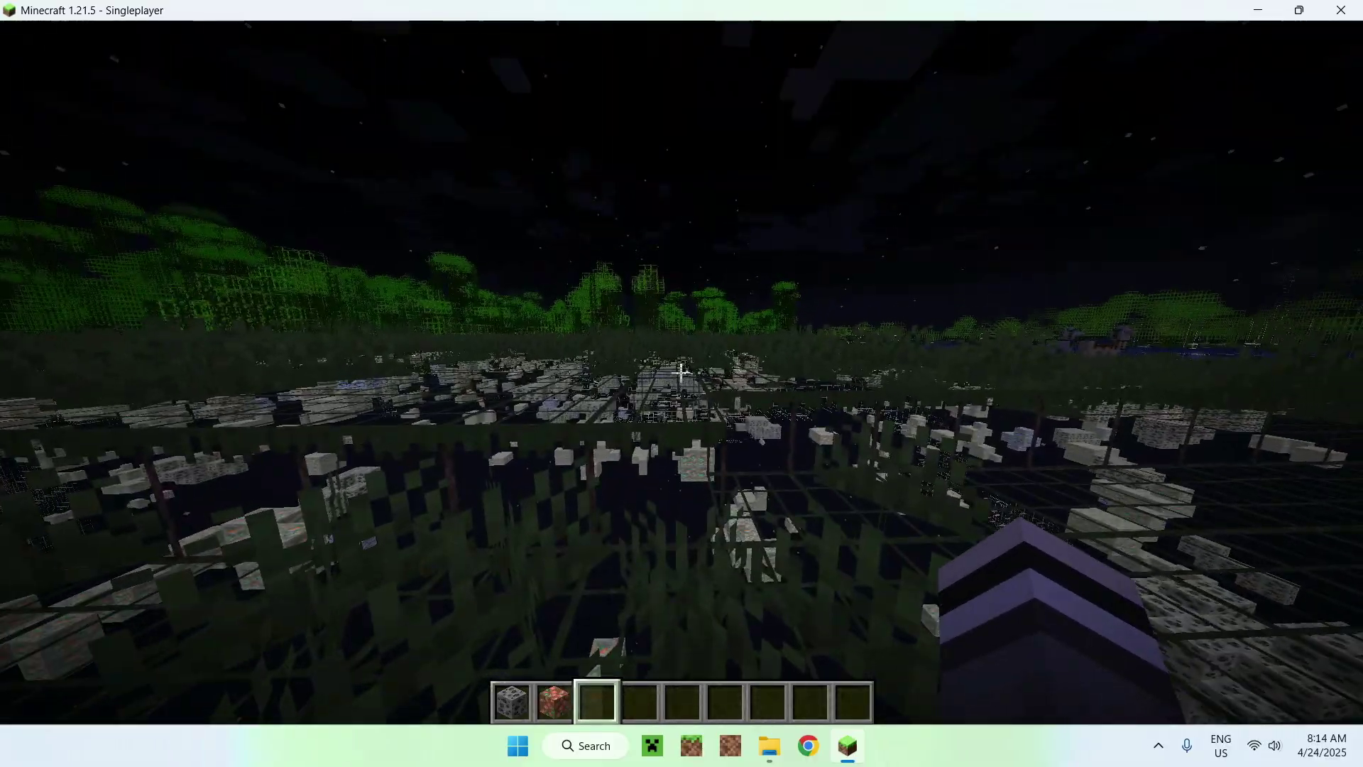
# Switch to the third-person back view and move the player forward across the plain.
pyautogui.press('F5')
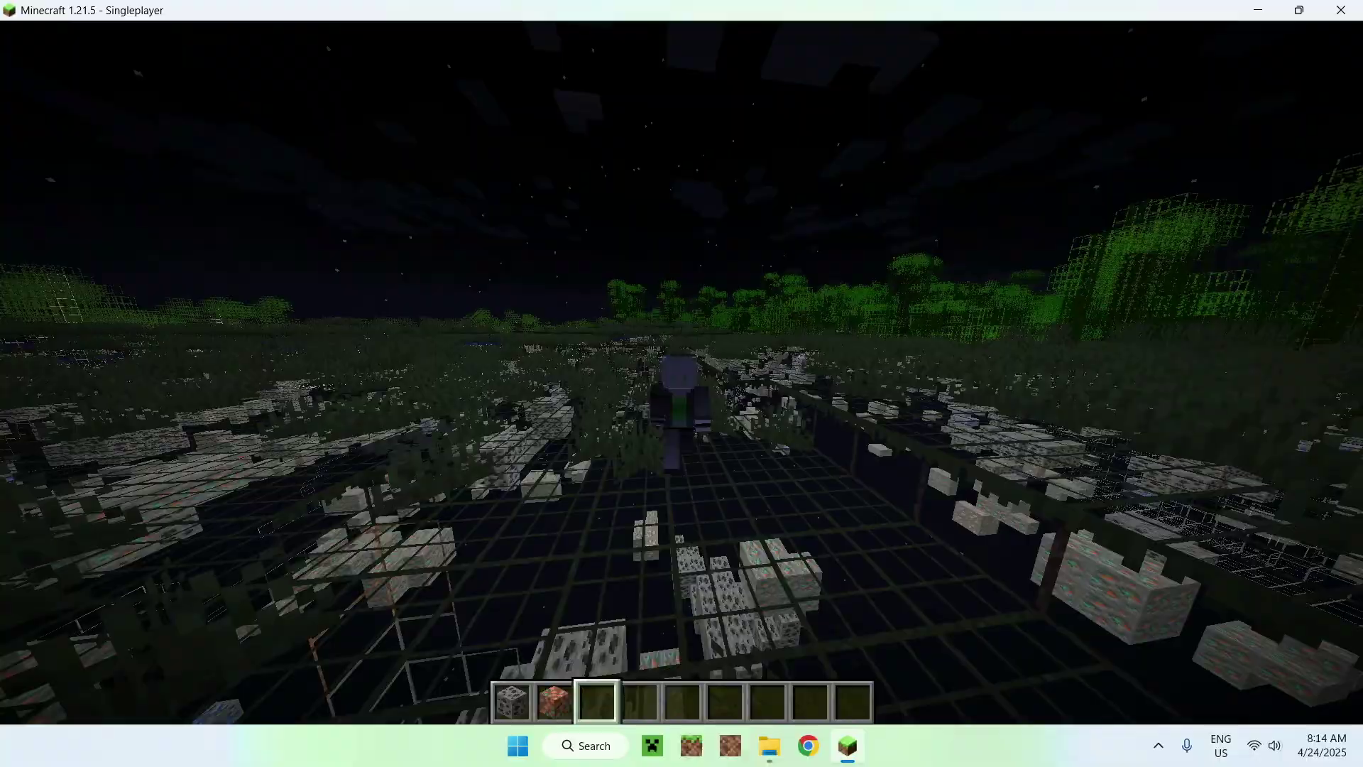
pyautogui.press('w')
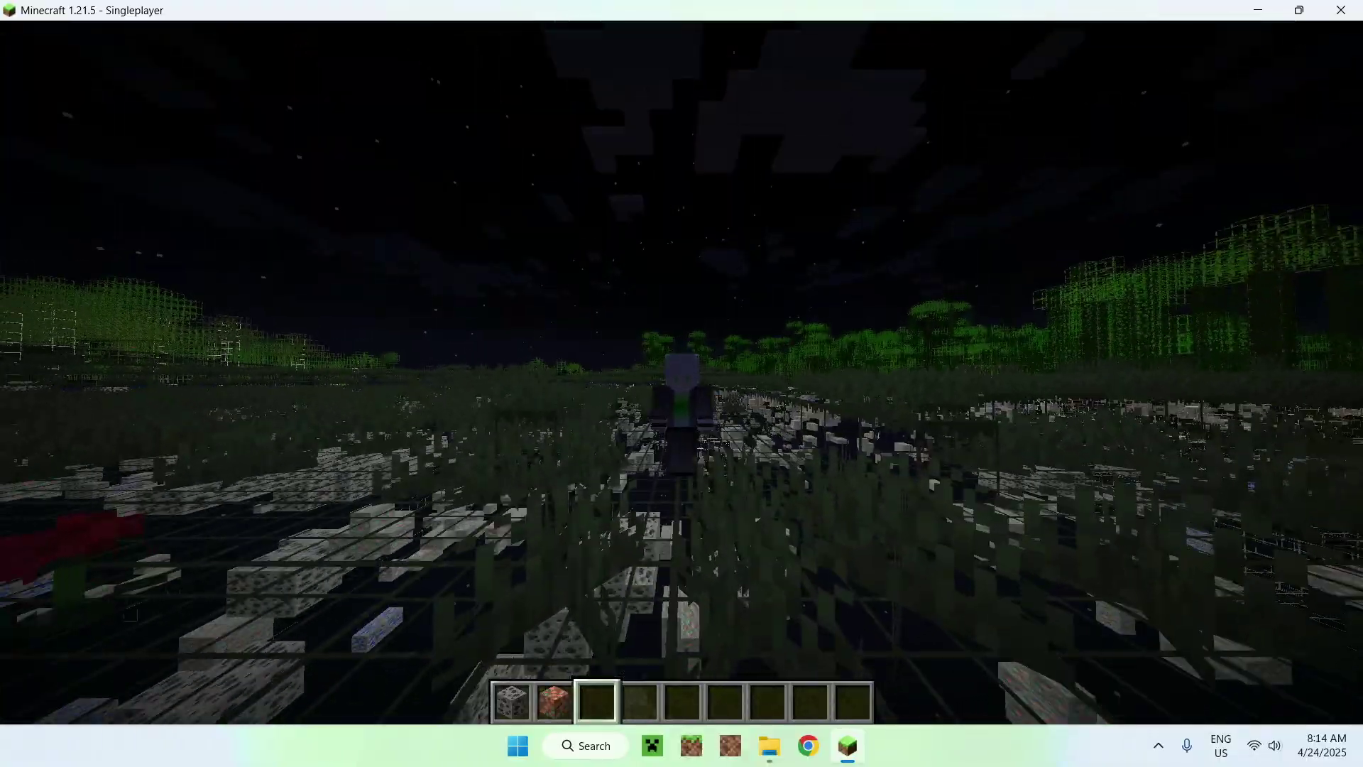